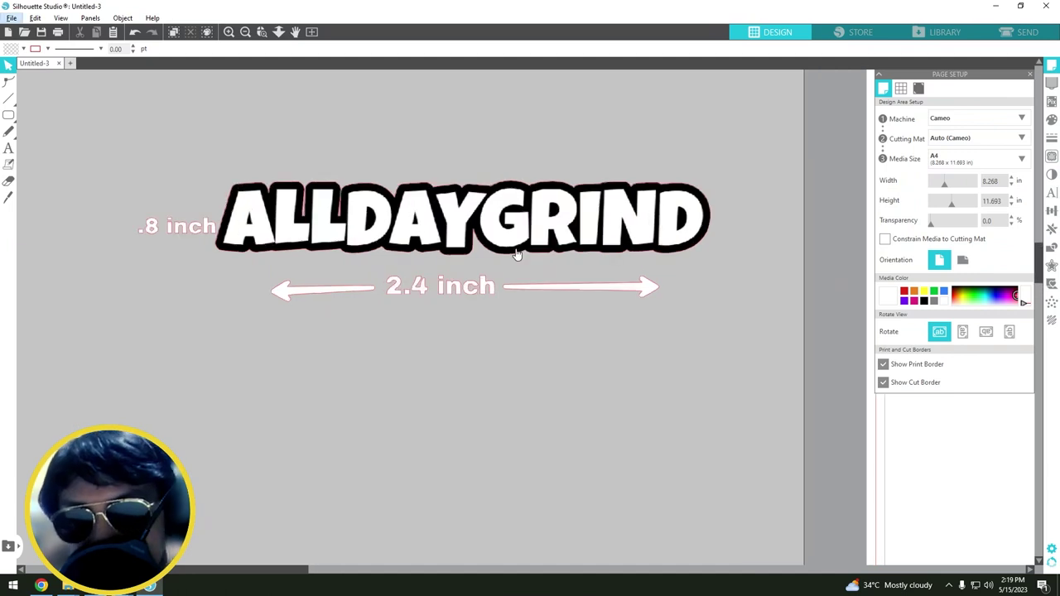
- Release the compound path of the ALLDAYGRIND design so its lettering, size labels and arrows are separate objects
left_click(515, 253)
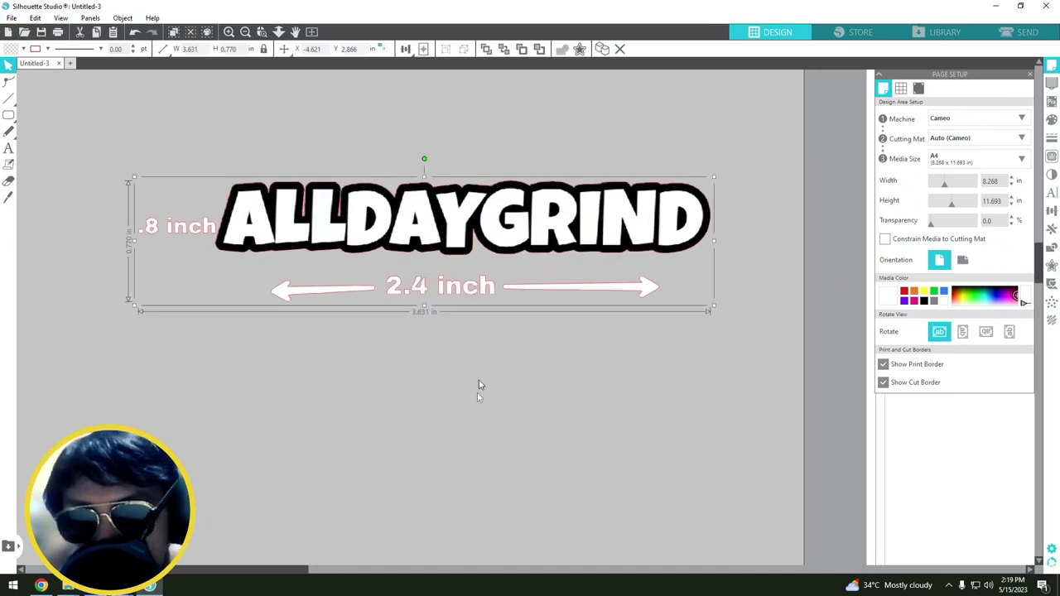
left_click(437, 380)
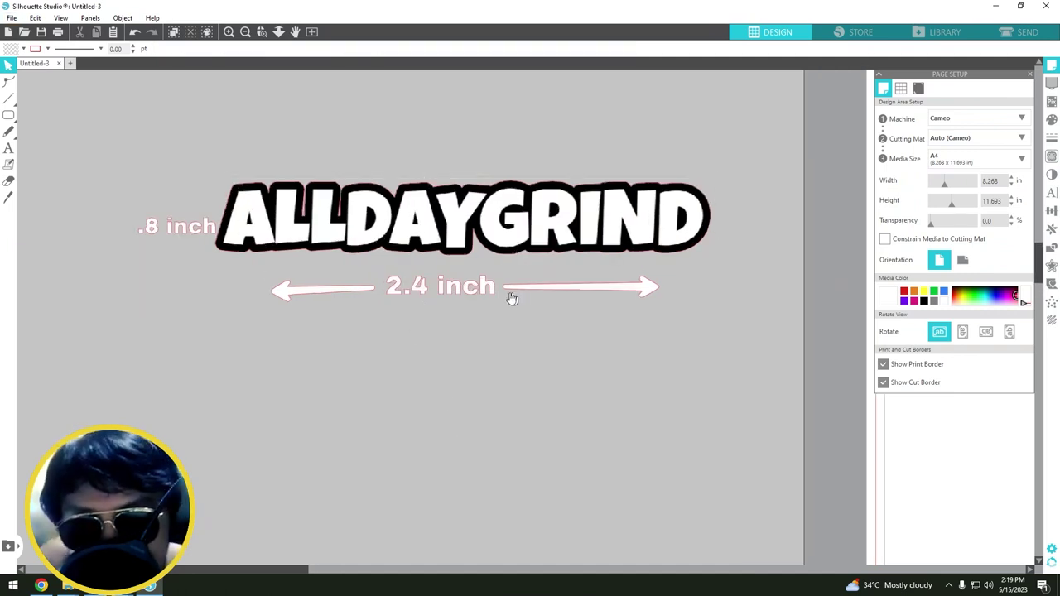
scroll(580, 248, "down", 1)
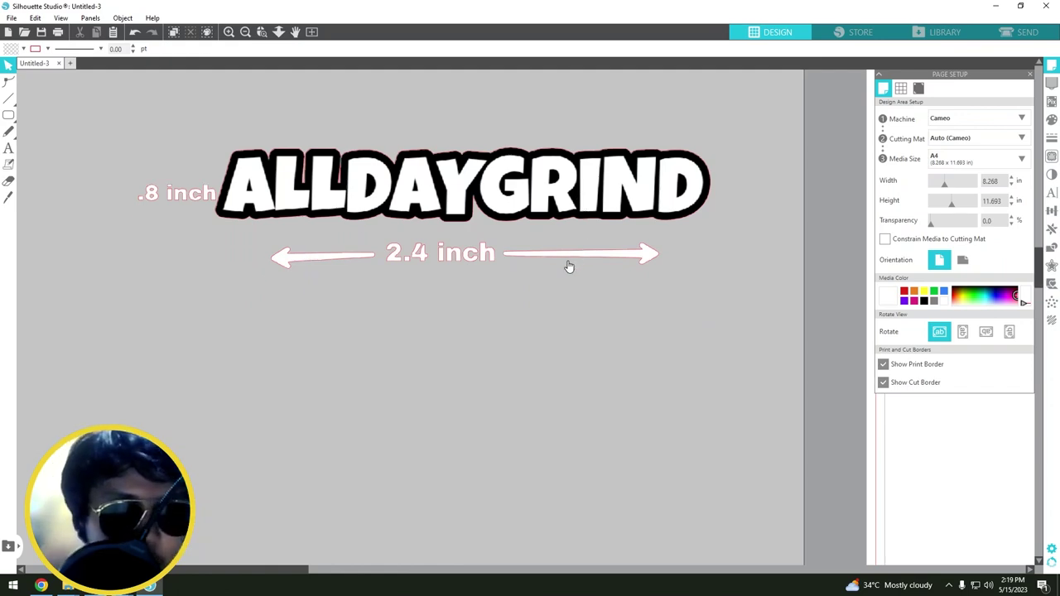
scroll(571, 260, "up", 1)
right_click(514, 222)
left_click(579, 235)
right_click(589, 233)
left_click(530, 442)
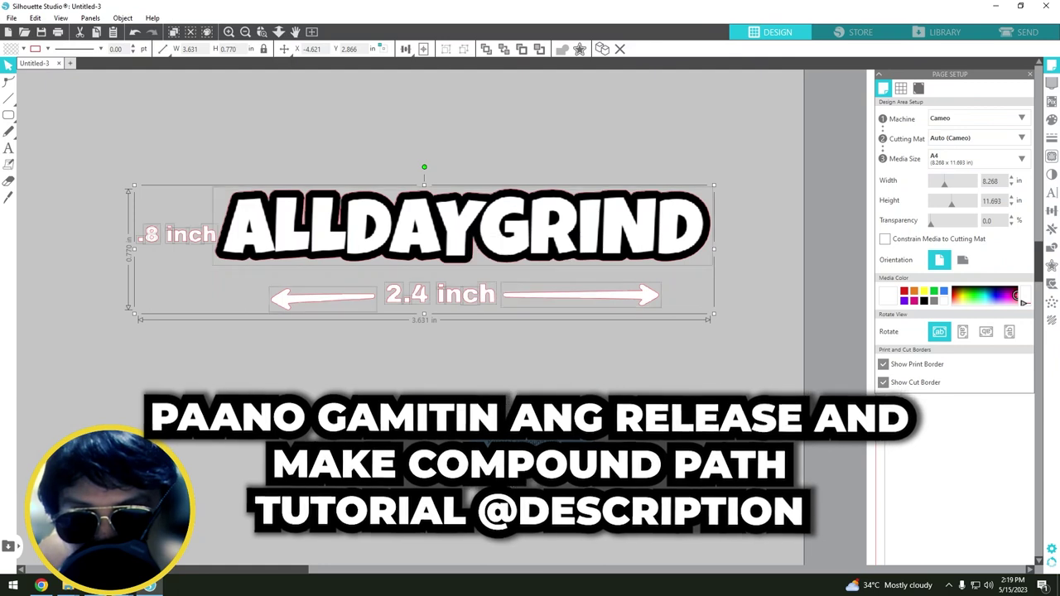
- Delete the ".8 inch" and "2.4 inch" labels and both arrows around the ALLDAYGRIND lettering
left_click(693, 349)
left_click_drag(693, 339, 207, 291)
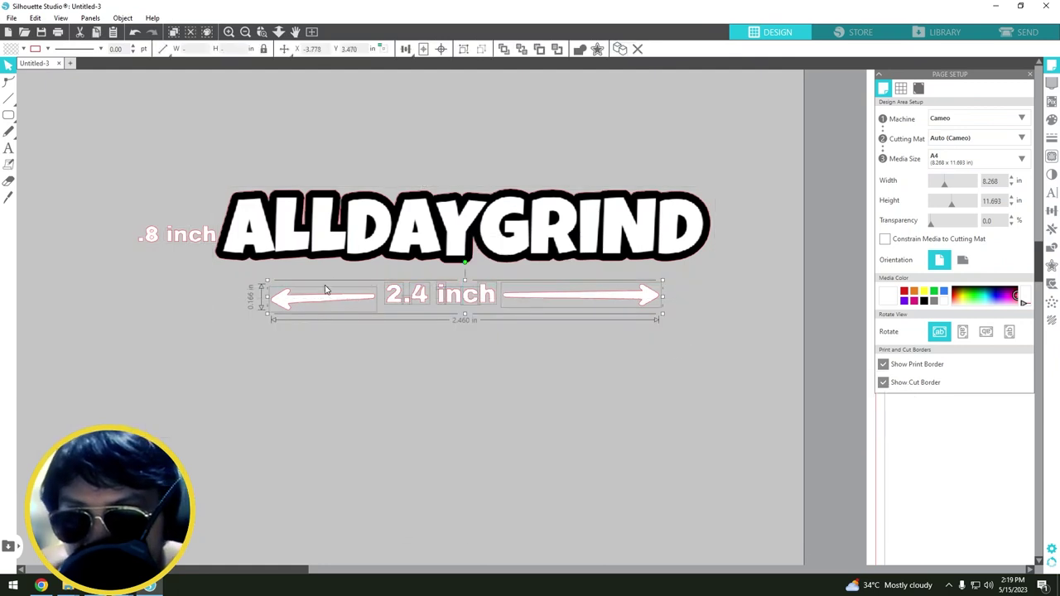
key("Delete")
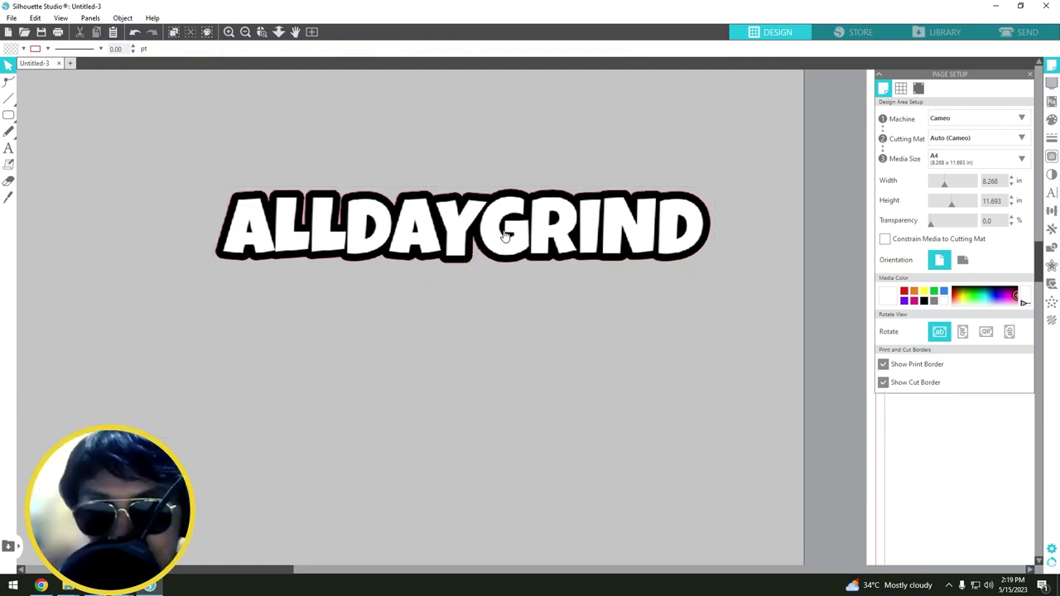
- Move the ALLDAYGRIND lettering aside and delete the stray leftover pieces around it
left_click(504, 235)
right_click(504, 234)
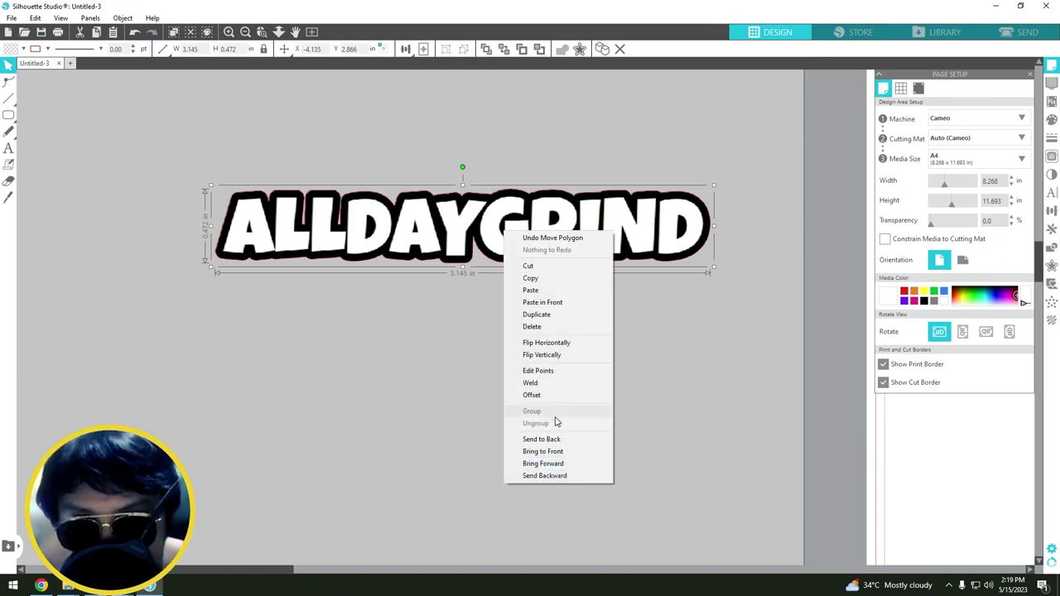
right_click(466, 230)
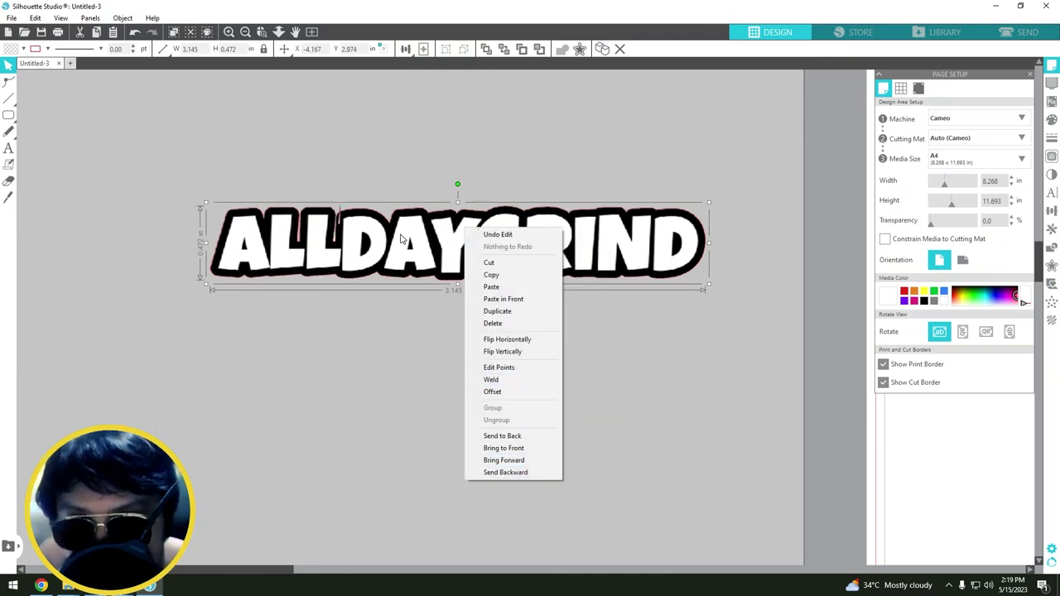
left_click_drag(401, 236, 374, 347)
left_click_drag(275, 160, 383, 234)
key("Delete")
right_click(389, 373)
left_click(558, 247)
scroll(571, 244, "down", 3)
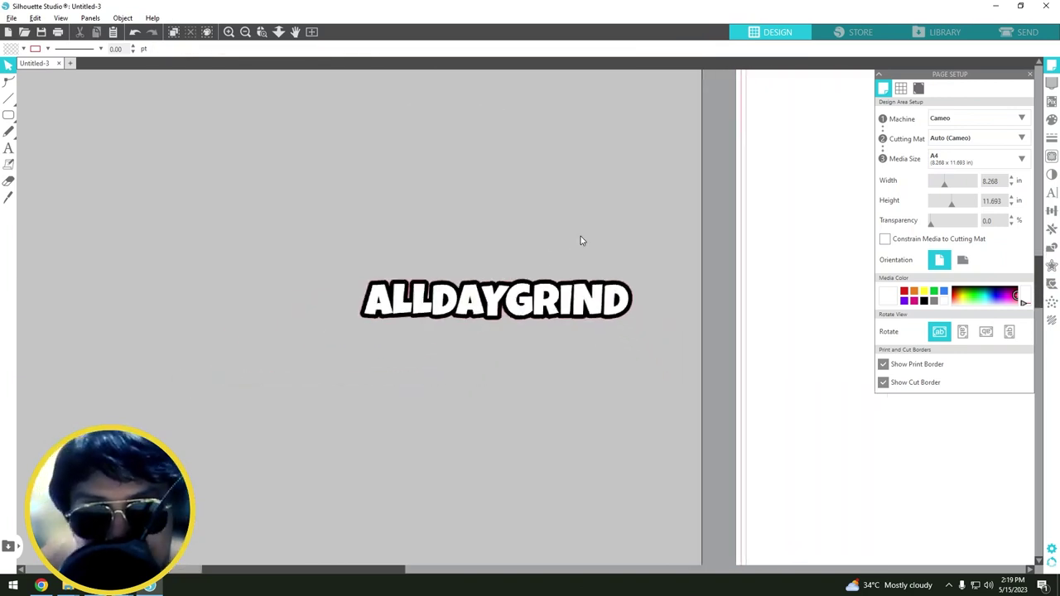
- Move the ALLDAYGRIND lettering from the grey area onto the A4 page
scroll(520, 262, "up", 2)
right_click(576, 302)
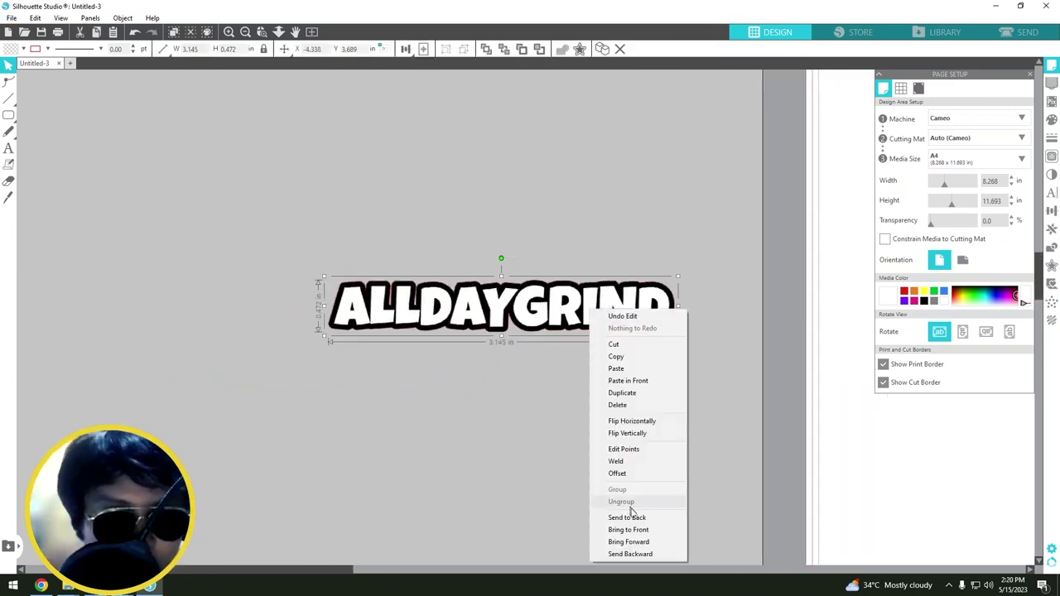
left_click(486, 404)
left_click(549, 306)
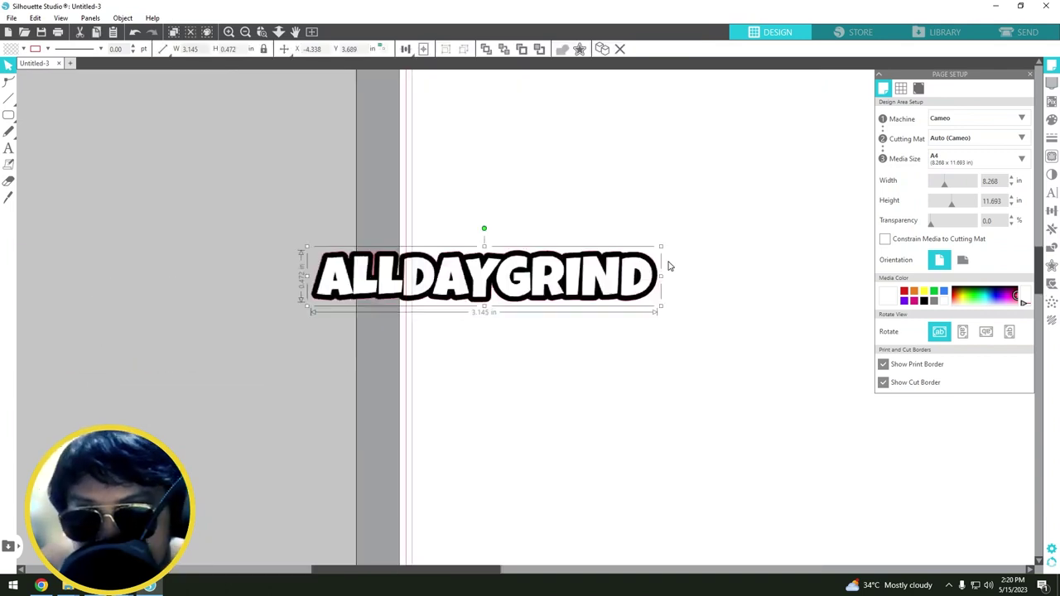
left_click_drag(667, 265, 799, 217)
left_click_drag(705, 359, 629, 375)
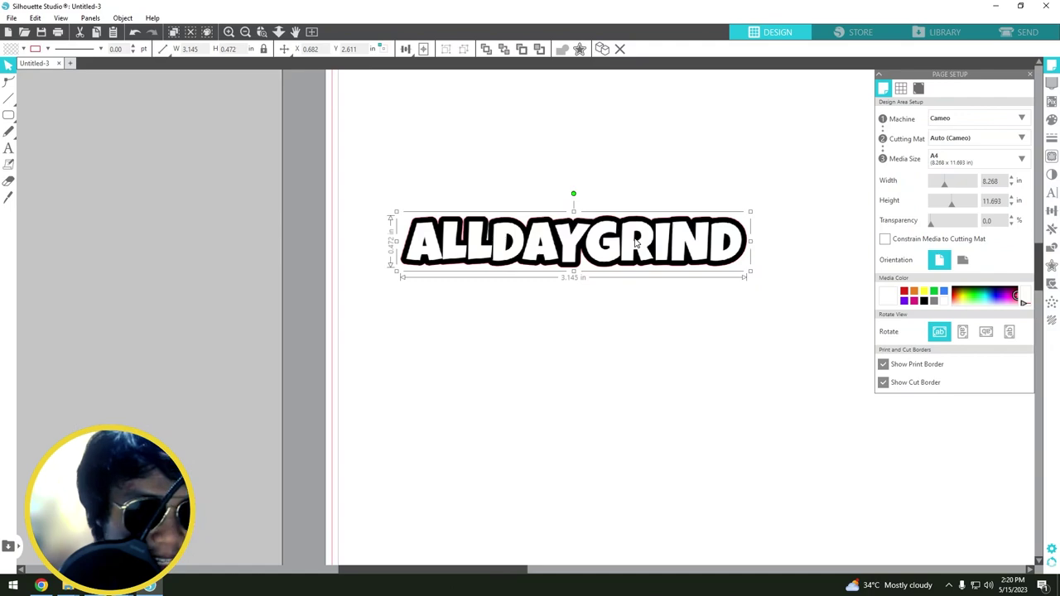
- Examine closely how the red cut line follows the black border above the letter A
scroll(598, 261, "up", 5)
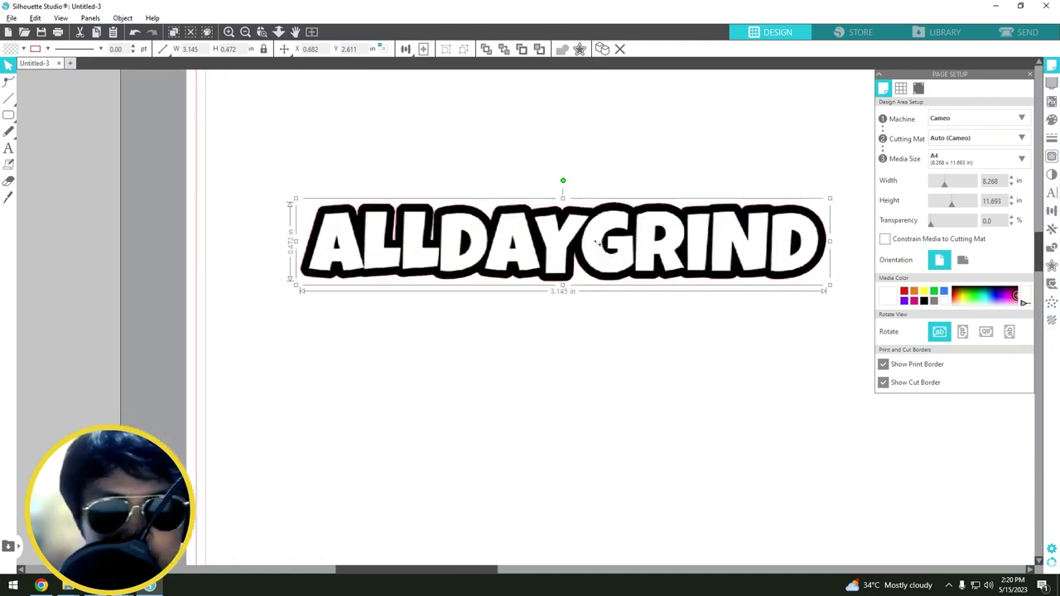
scroll(517, 172, "up", 3)
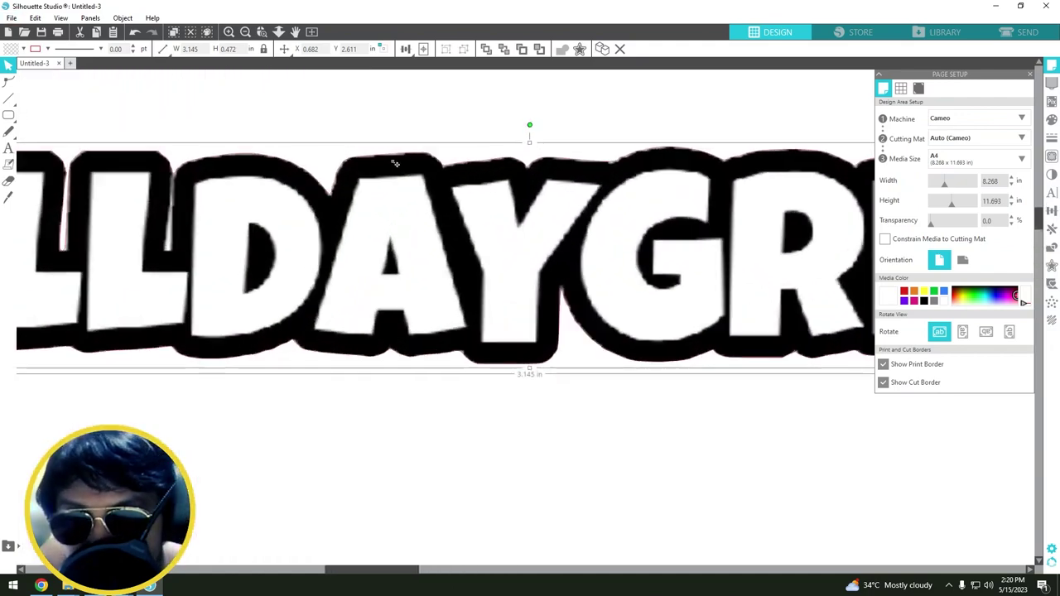
scroll(363, 159, "up", 4)
scroll(363, 160, "up", 6)
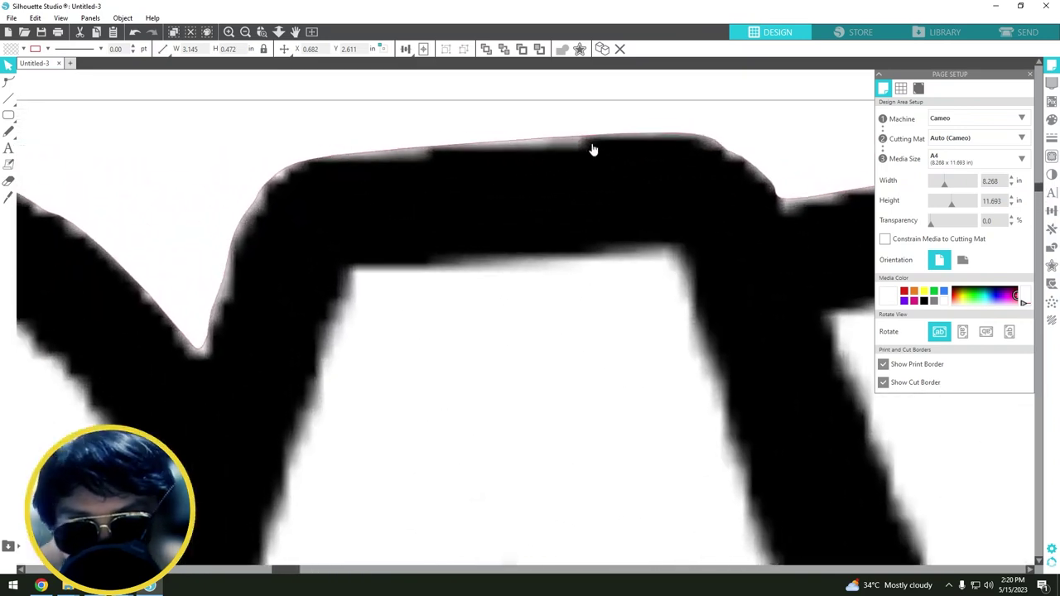
scroll(534, 145, "up", 4)
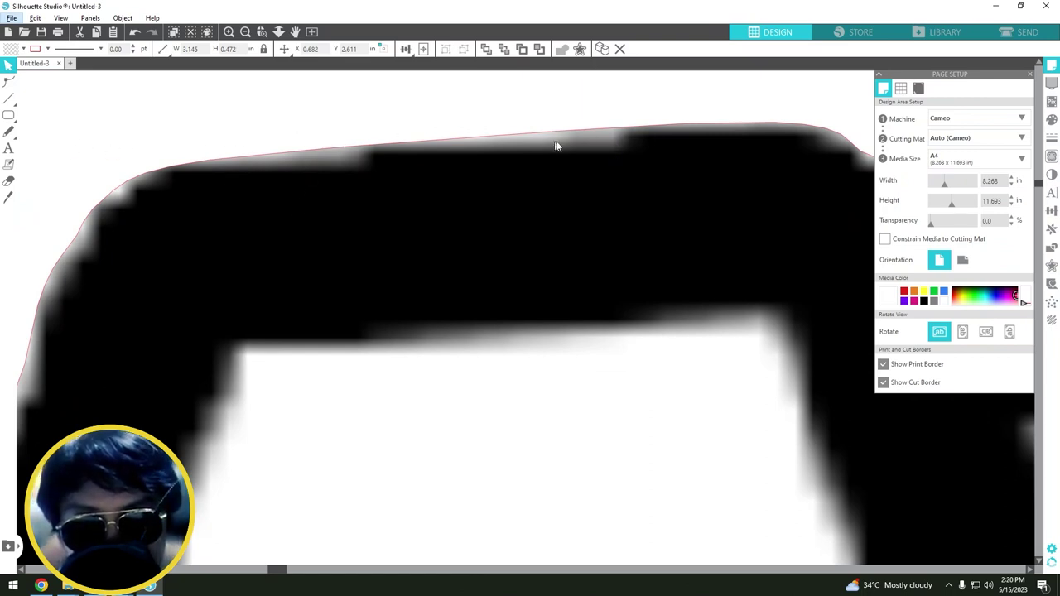
scroll(348, 181, "down", 5)
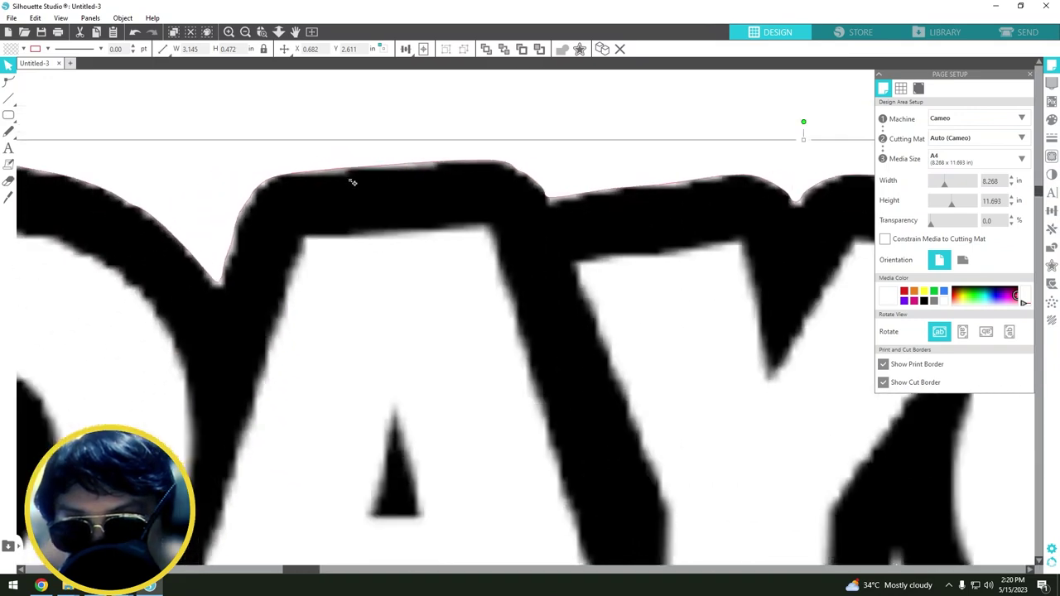
scroll(361, 185, "down", 6)
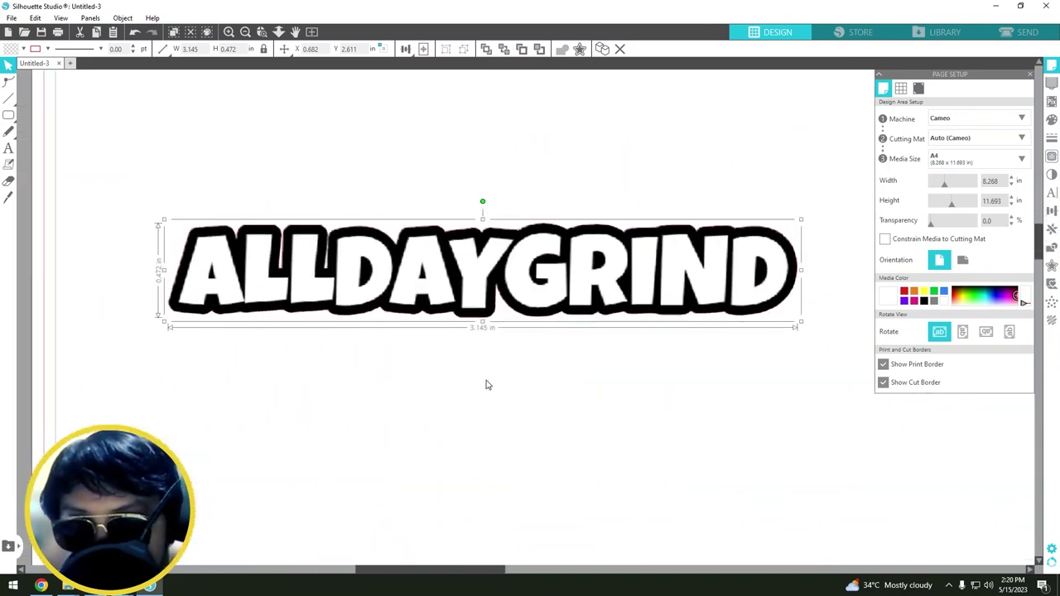
- Offset the ALLDAYGRIND lettering outward by 0.015 in with rounded corners
left_click(480, 373)
left_click(532, 260)
right_click(578, 267)
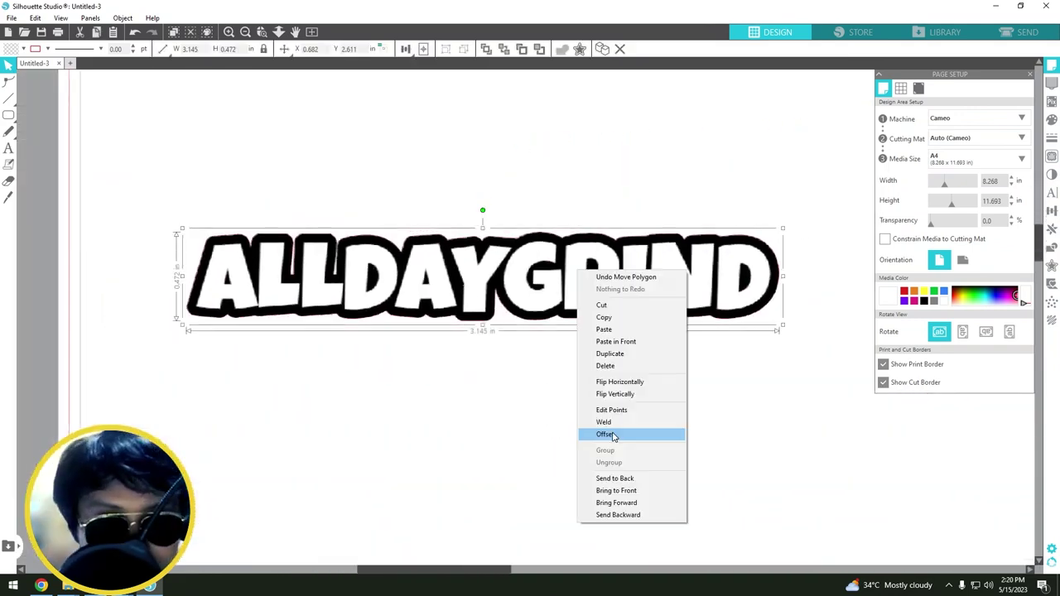
left_click(625, 421)
left_click(1010, 139)
left_click(1010, 139)
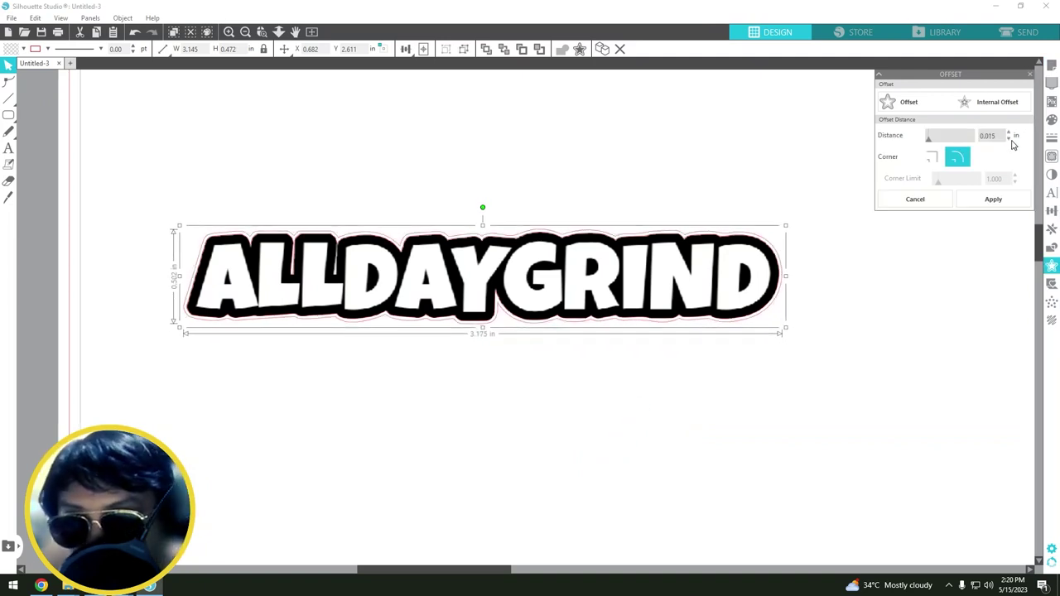
- Fill the offset outline with black and place the ALLDAYGRIND lettering back on top of it
left_click_drag(643, 281, 643, 448)
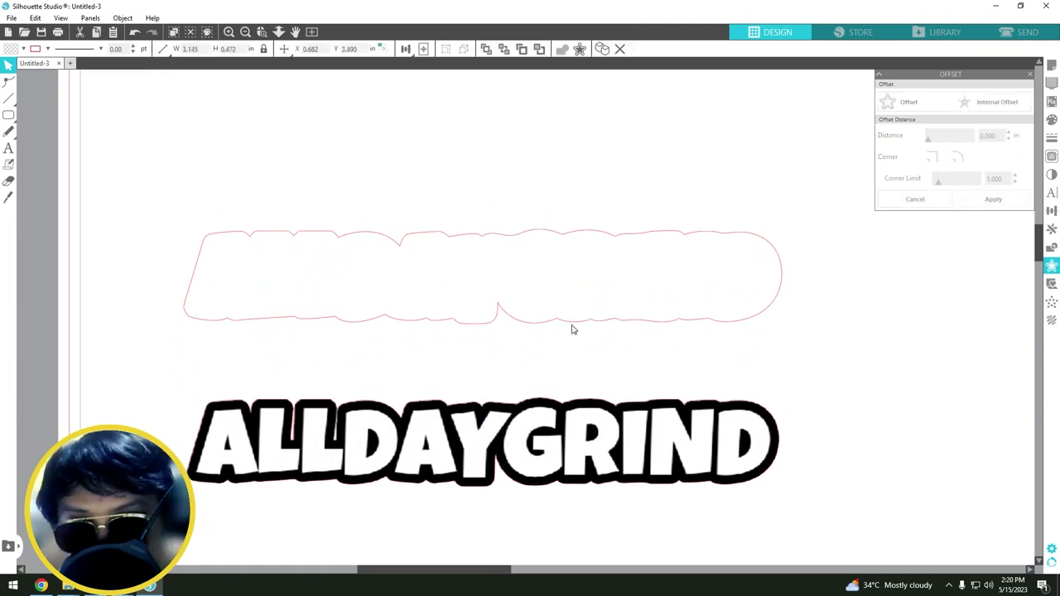
left_click(24, 49)
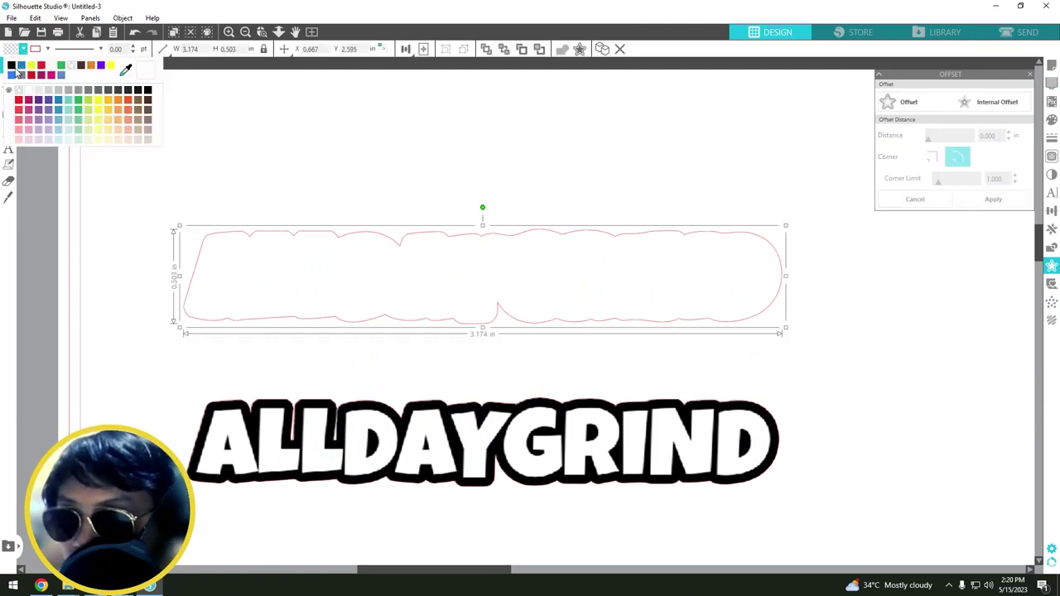
left_click(12, 68)
left_click_drag(553, 450, 568, 295)
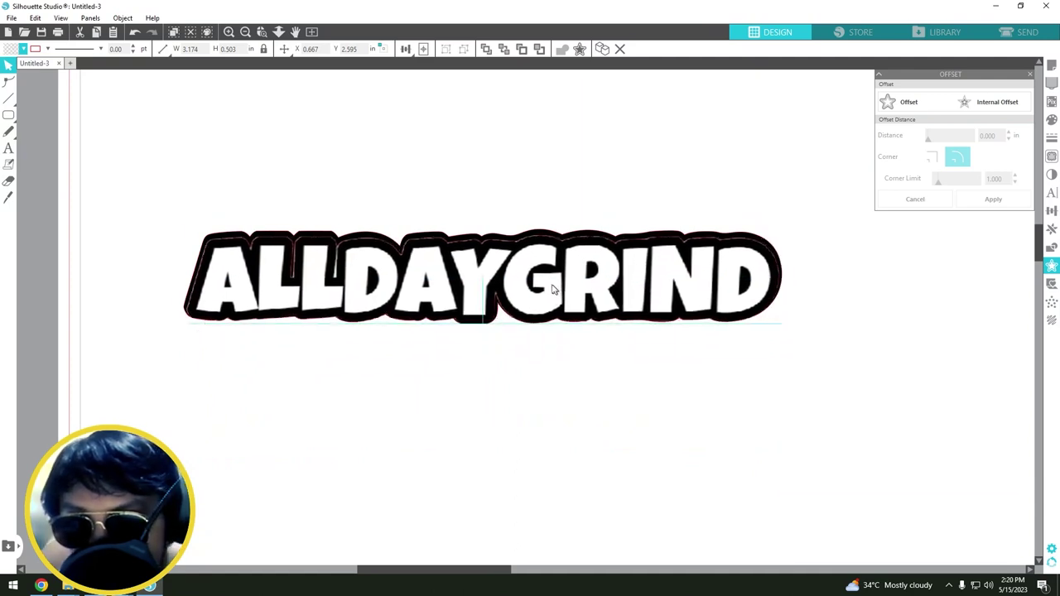
left_click(514, 351)
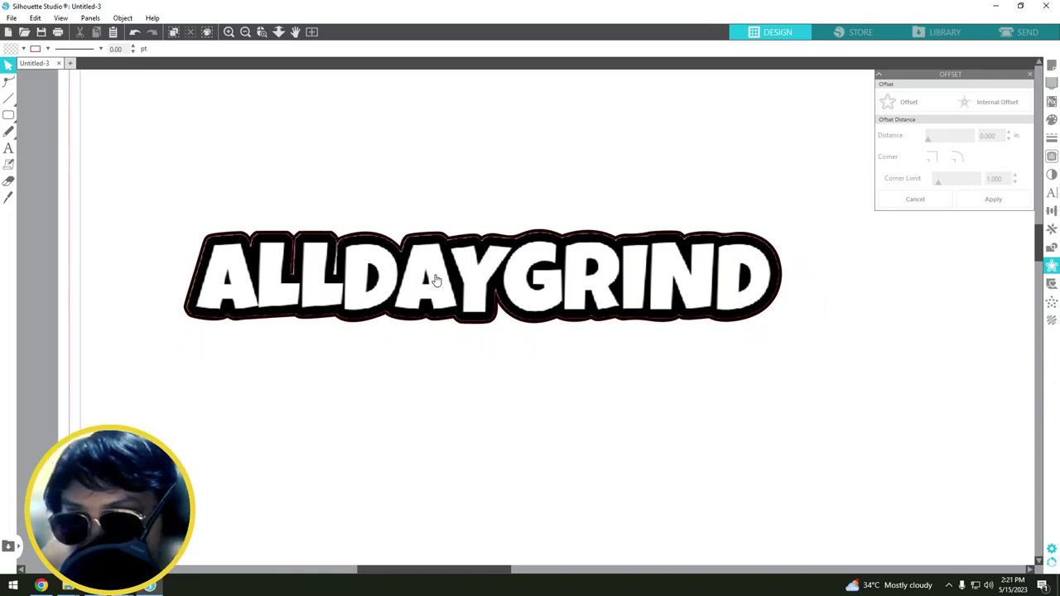
- Move the lettering below the black offset shape and trim its outer border around GRIND with the square Outline eraser
left_click_drag(437, 280, 457, 449)
left_click(370, 528)
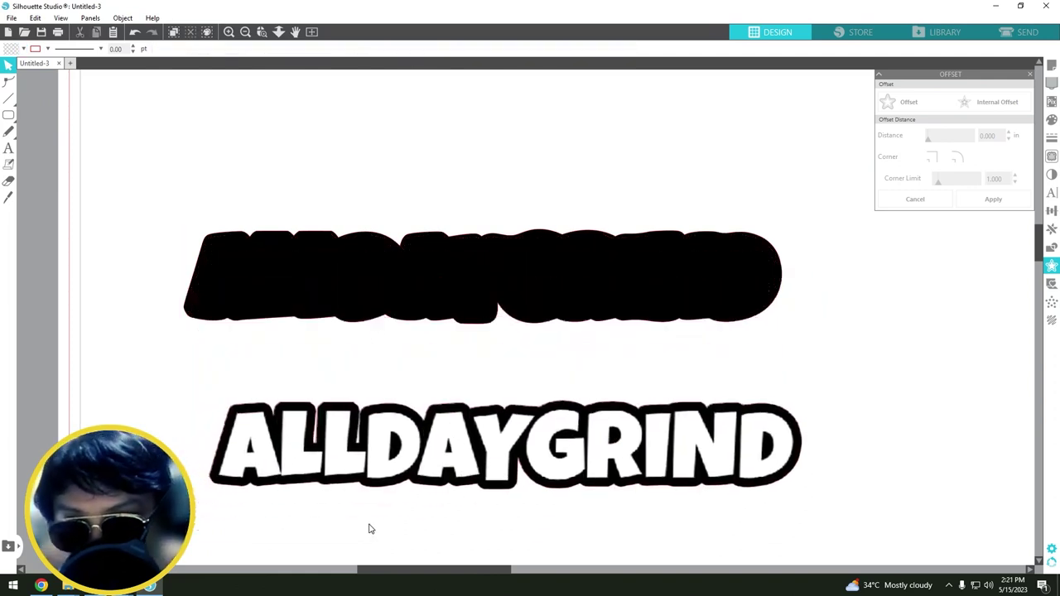
left_click(9, 180)
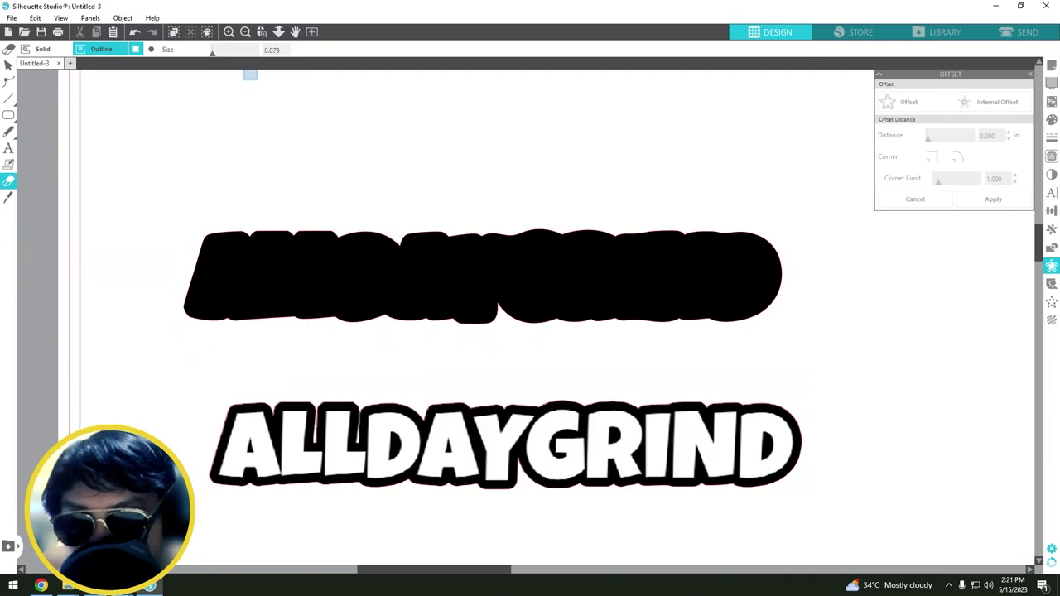
scroll(484, 306, "up", 5)
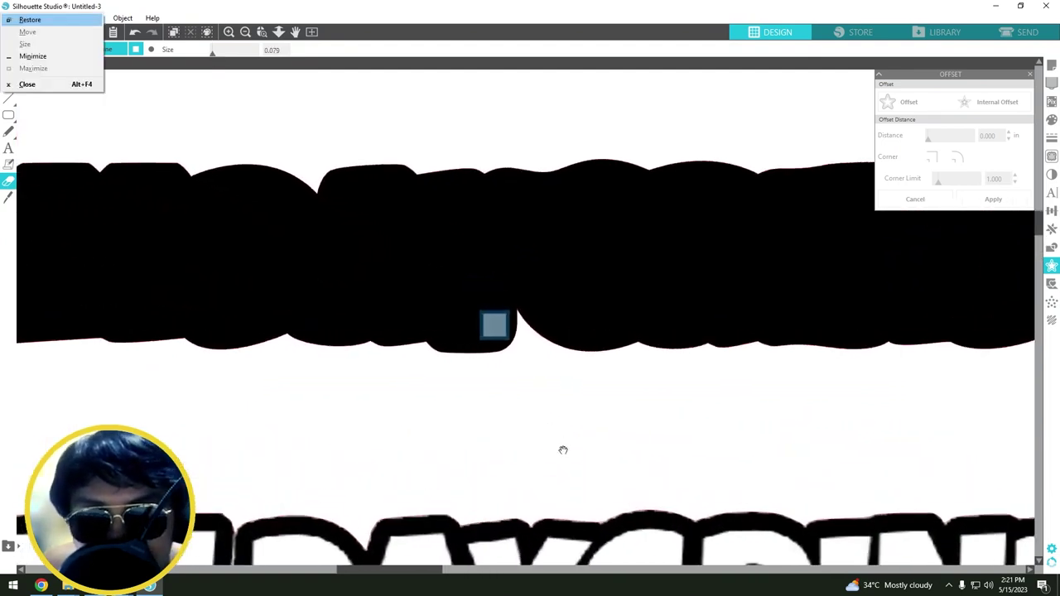
scroll(495, 323, "down", 3)
mouse_move(510, 266)
left_mouse_down()
mouse_move(585, 267)
mouse_move(651, 239)
mouse_move(726, 239)
mouse_move(790, 251)
mouse_move(830, 286)
mouse_move(821, 276)
mouse_move(823, 367)
mouse_move(803, 406)
mouse_move(742, 425)
mouse_move(617, 423)
mouse_move(566, 438)
left_mouse_up()
mouse_move(567, 425)
left_mouse_down()
mouse_move(531, 460)
mouse_move(665, 393)
mouse_move(390, 396)
mouse_move(399, 417)
mouse_move(490, 422)
mouse_move(407, 405)
left_mouse_up()
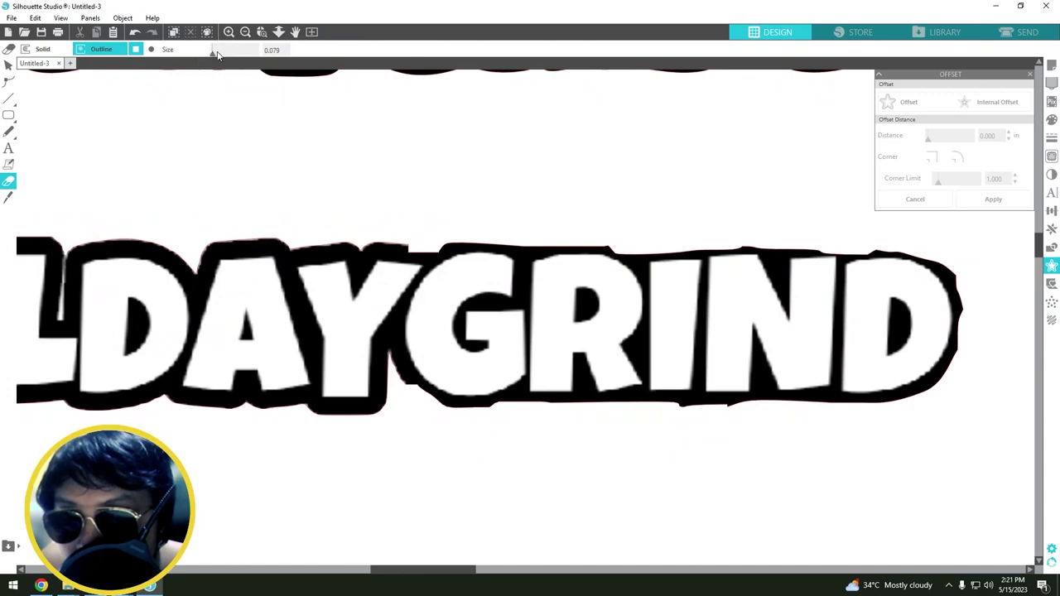
- With the round eraser, cut into the gap between Y and G and trim the border below ALLDAY and around ALL
mouse_move(397, 386)
left_mouse_down()
mouse_move(393, 412)
mouse_move(369, 420)
left_mouse_up()
mouse_move(569, 283)
left_mouse_down()
mouse_move(504, 283)
mouse_move(471, 271)
mouse_move(365, 279)
left_mouse_up()
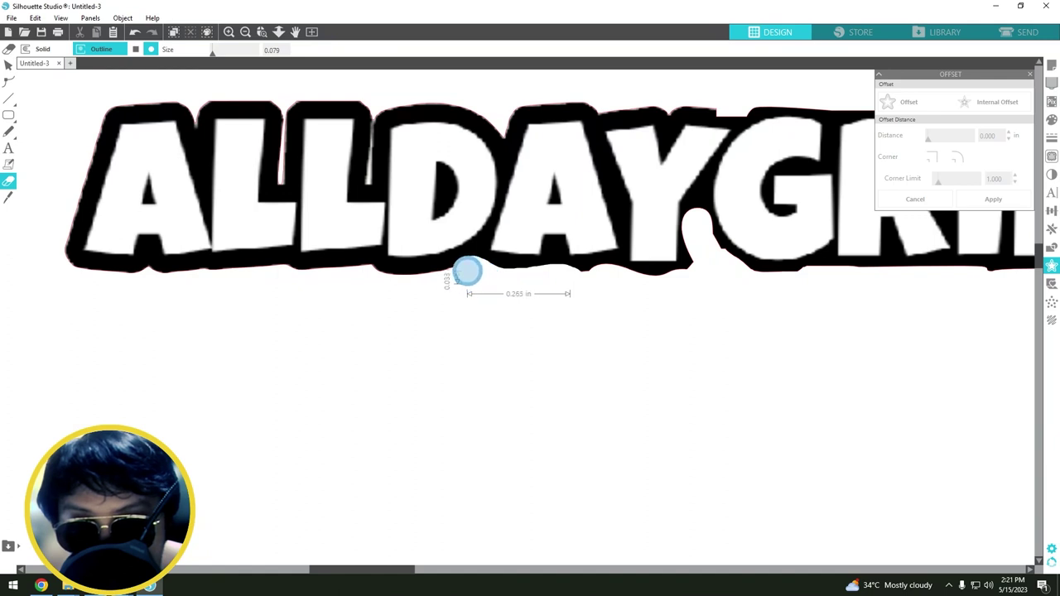
scroll(397, 374, "left", 3)
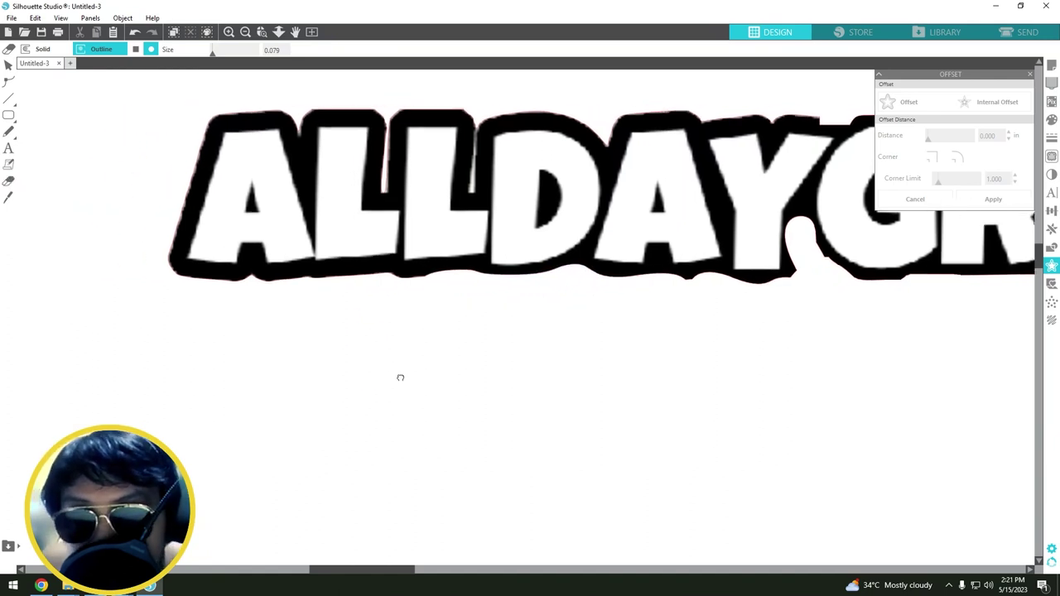
scroll(347, 375, "up", 1)
scroll(348, 375, "left", 2)
mouse_move(491, 312)
left_mouse_down()
mouse_move(280, 323)
mouse_move(251, 210)
mouse_move(275, 147)
mouse_move(363, 134)
mouse_move(370, 152)
mouse_move(402, 123)
mouse_move(329, 127)
mouse_move(258, 147)
mouse_move(318, 141)
mouse_move(341, 155)
mouse_move(382, 144)
mouse_move(423, 166)
left_mouse_up()
key("space")
- Erase the narrow black gap between the second L and the D with the round eraser
scroll(414, 201, "up", 5)
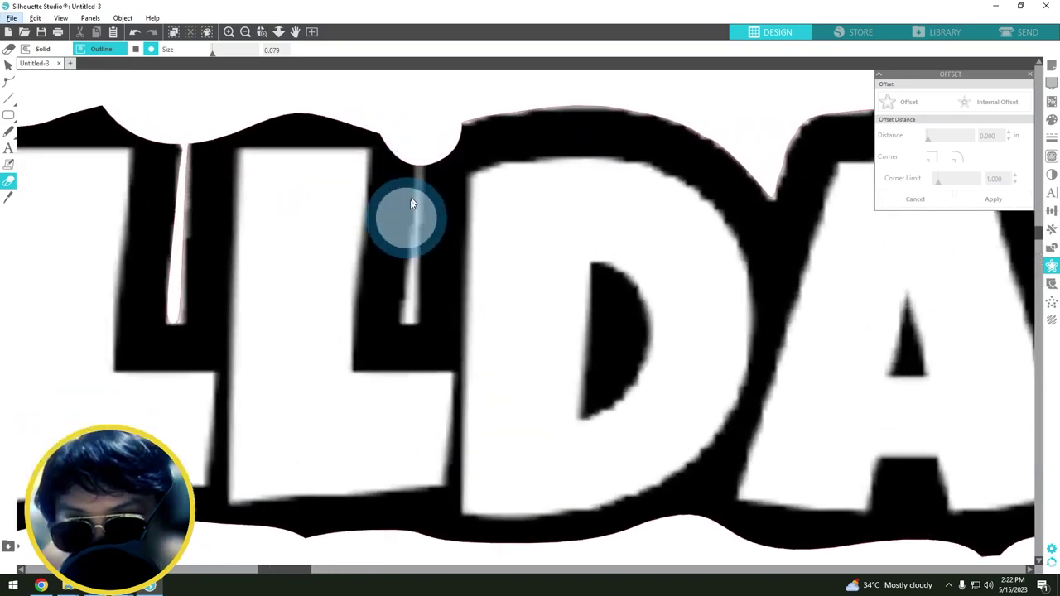
left_click(421, 126)
left_click_drag(420, 126, 412, 247)
left_click_drag(413, 247, 414, 291)
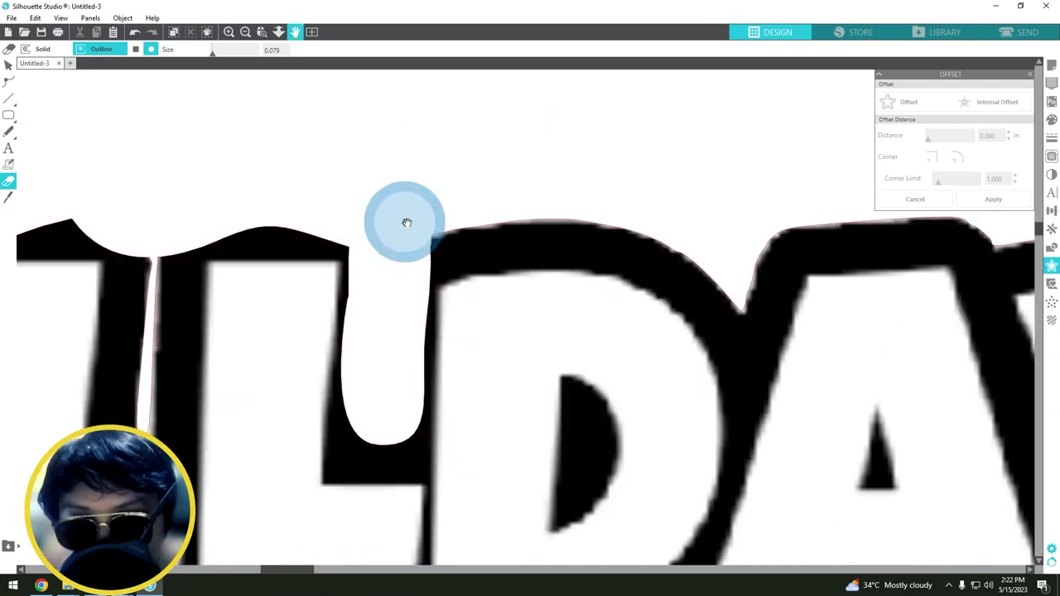
- Trim the black border along the upper edge of DAY up to the G with the round eraser
mouse_move(413, 222)
left_mouse_down()
mouse_move(638, 193)
mouse_move(397, 167)
mouse_move(381, 195)
mouse_move(440, 204)
mouse_move(483, 250)
mouse_move(507, 204)
mouse_move(561, 178)
mouse_move(707, 178)
left_mouse_up()
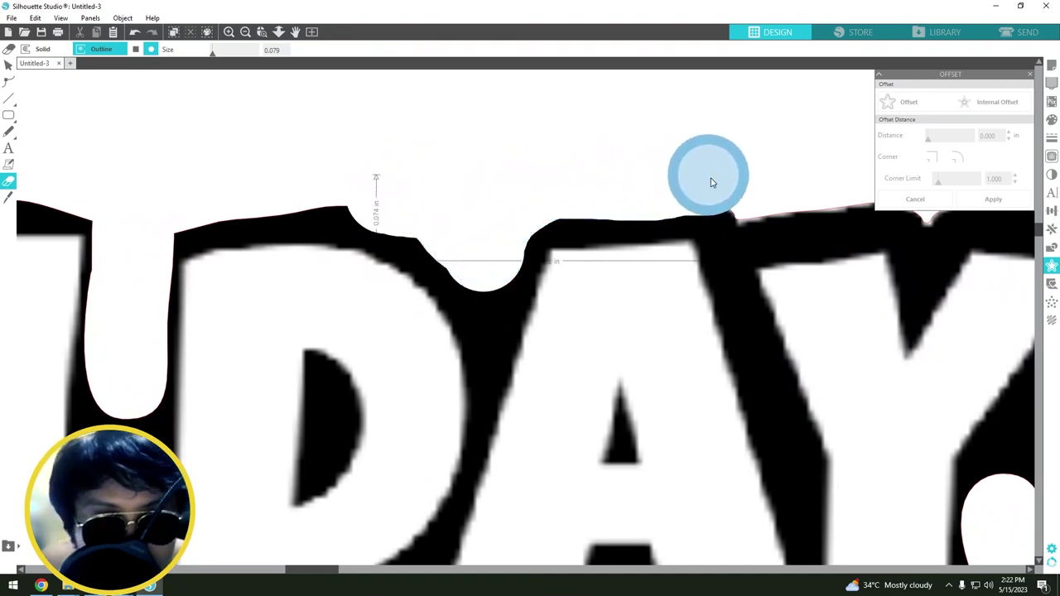
scroll(707, 178, "right", 5)
mouse_move(348, 158)
left_mouse_down()
mouse_move(385, 157)
mouse_move(381, 171)
mouse_move(543, 164)
mouse_move(559, 179)
mouse_move(692, 174)
left_mouse_up()
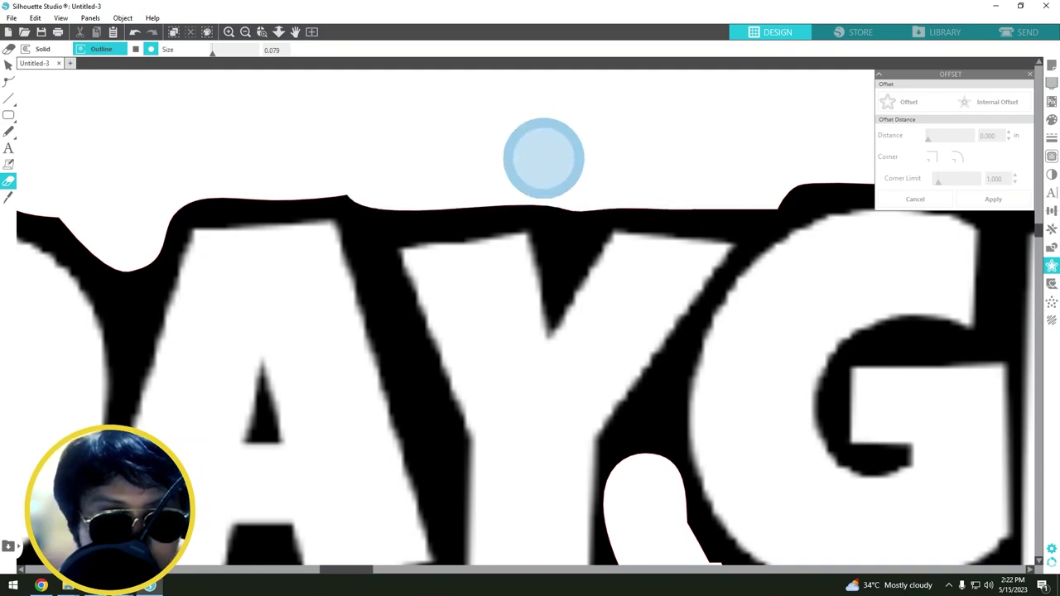
scroll(563, 140, "down", 2)
scroll(563, 140, "down", 5)
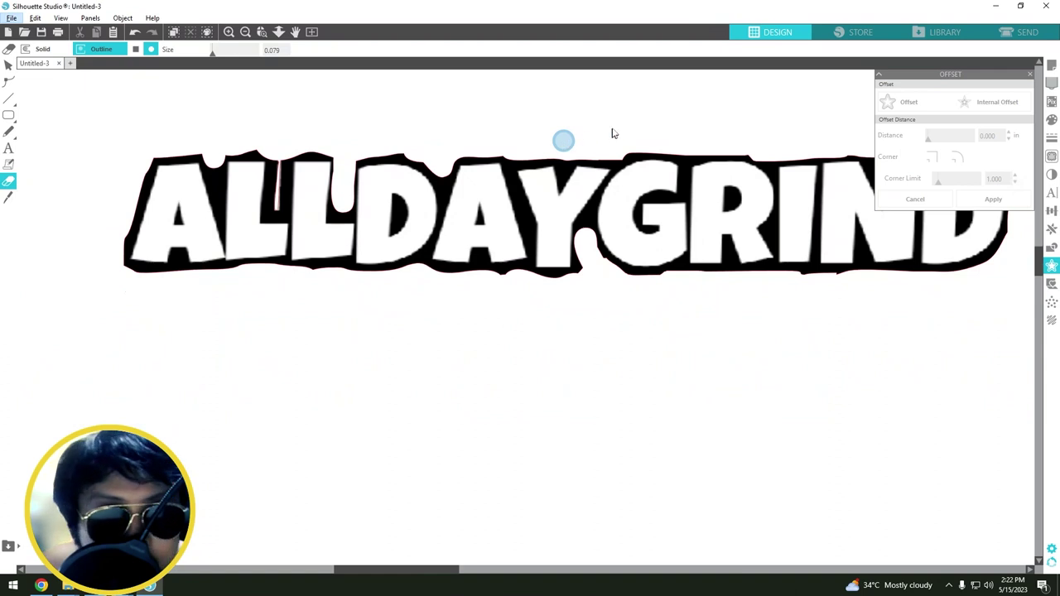
- Widen the narrow slit between the first and second L of ALL with the round eraser
left_click_drag(563, 141, 557, 264)
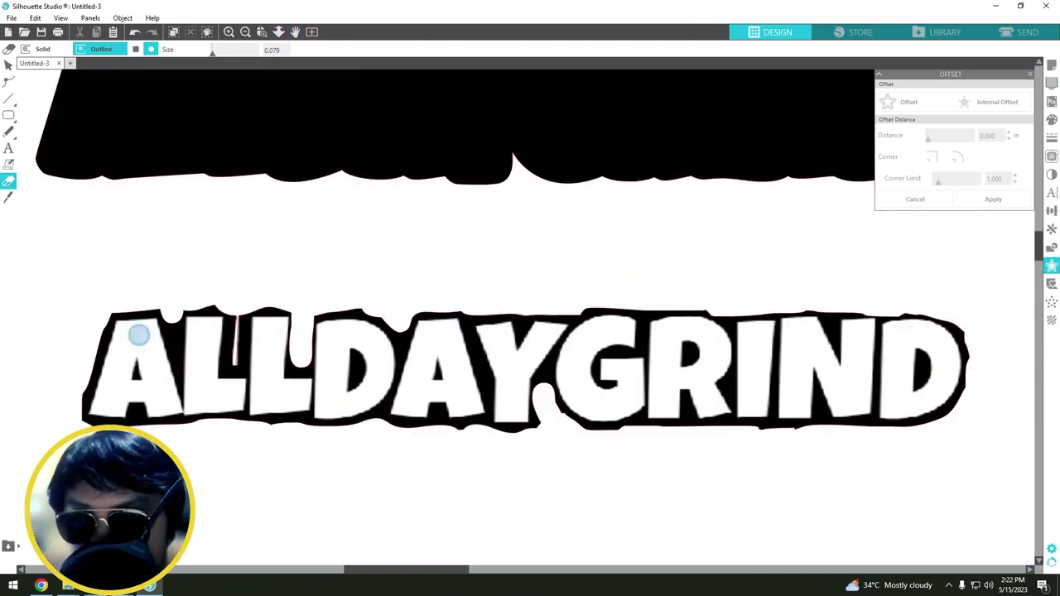
scroll(246, 272, "up", 2)
scroll(267, 296, "up", 4)
mouse_move(315, 244)
left_mouse_down()
mouse_move(339, 245)
mouse_move(341, 343)
left_mouse_up()
left_click(9, 66)
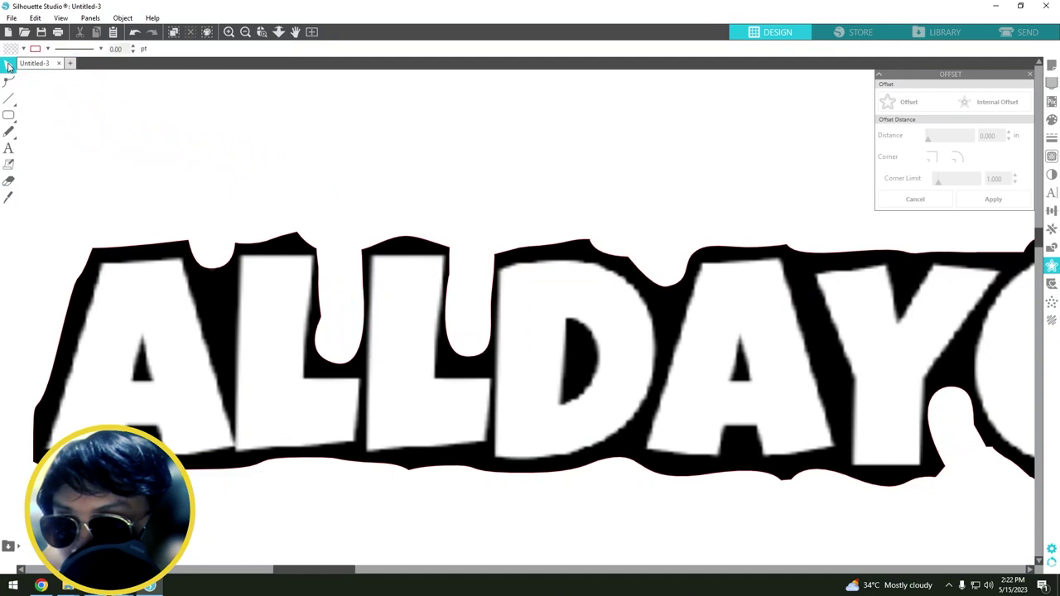
- Move the trimmed lettering back on top of the black offset shape, centred within its outline
scroll(303, 189, "down", 2)
scroll(298, 164, "down", 3)
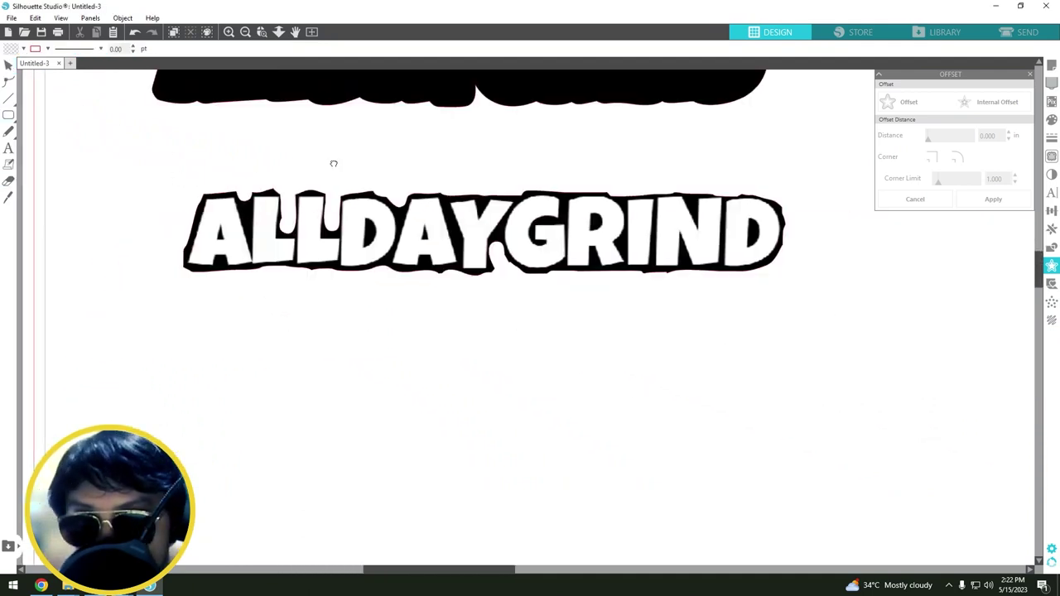
left_click_drag(425, 228, 448, 357)
left_click_drag(506, 383, 464, 212)
- Examine the black bleed and trimmed outline around the whole ALLDAYGRIND lettering for even coverage
scroll(296, 232, "up", 1)
scroll(296, 232, "up", 4)
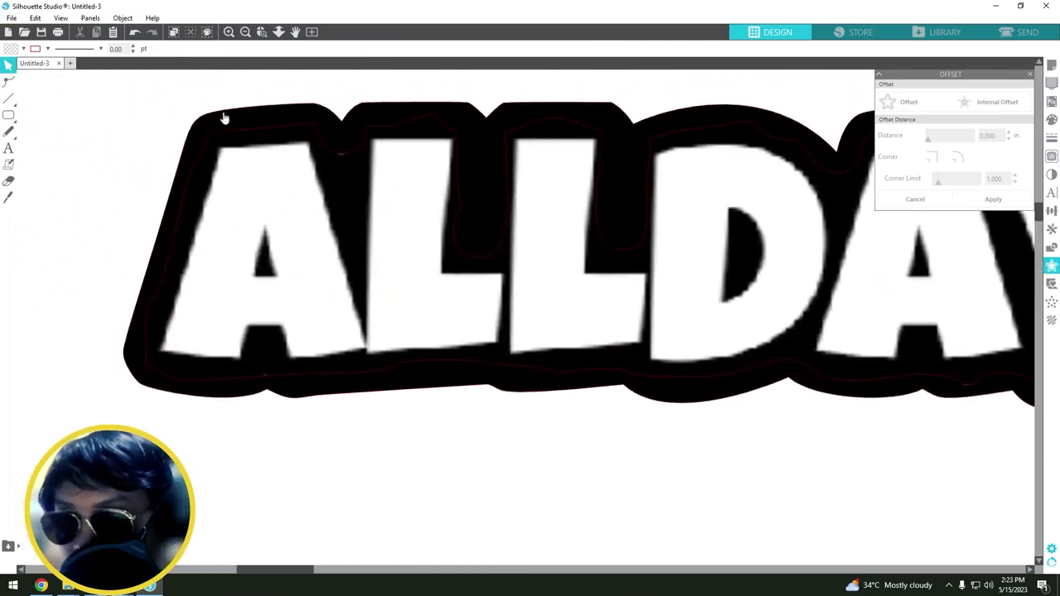
left_click_drag(784, 103, 406, 239)
left_click_drag(709, 225, 322, 195)
left_click_drag(665, 193, 374, 189)
left_click_drag(766, 196, 534, 154)
left_click_drag(653, 444, 640, 266)
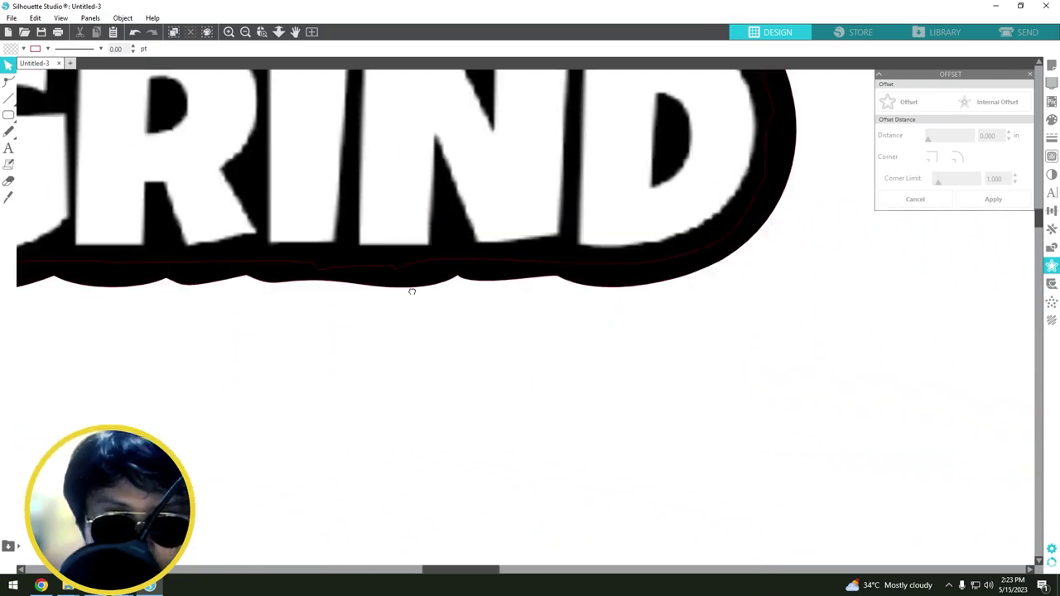
left_click_drag(412, 292, 722, 270)
left_click_drag(230, 287, 705, 364)
left_click_drag(329, 342, 727, 355)
left_click_drag(176, 337, 408, 355)
left_click_drag(265, 123, 190, 280)
left_click_drag(428, 174, 206, 134)
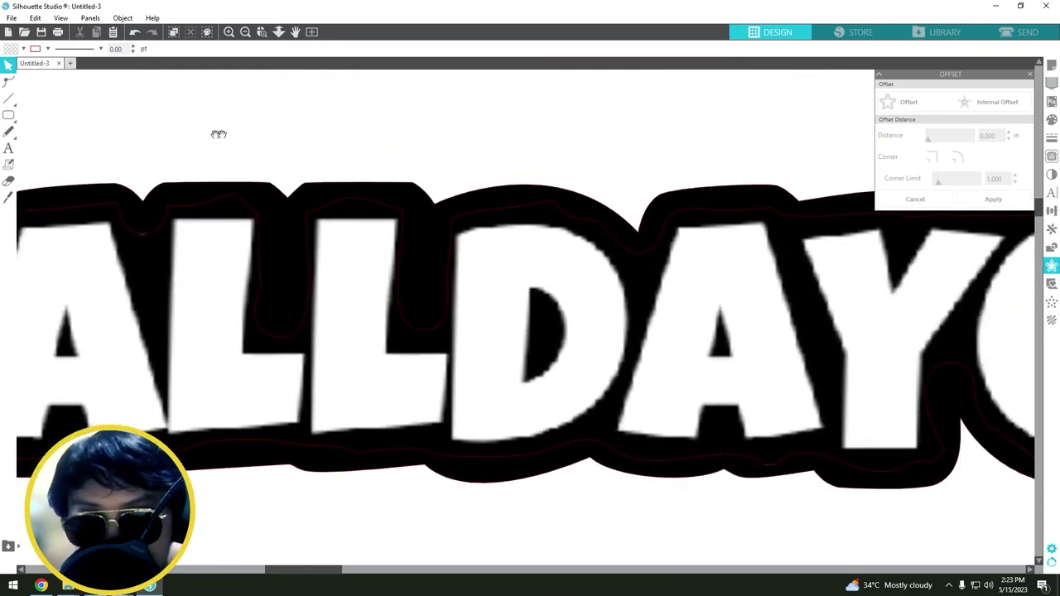
left_click_drag(888, 394, 617, 339)
scroll(618, 339, "down", 3)
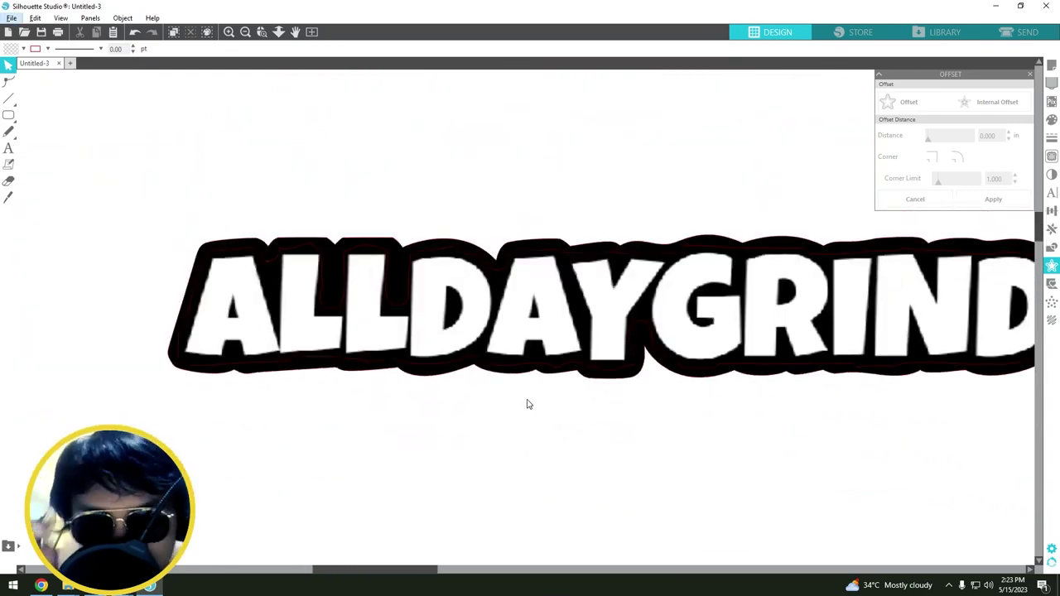
left_click_drag(489, 468, 223, 381)
left_click(711, 476)
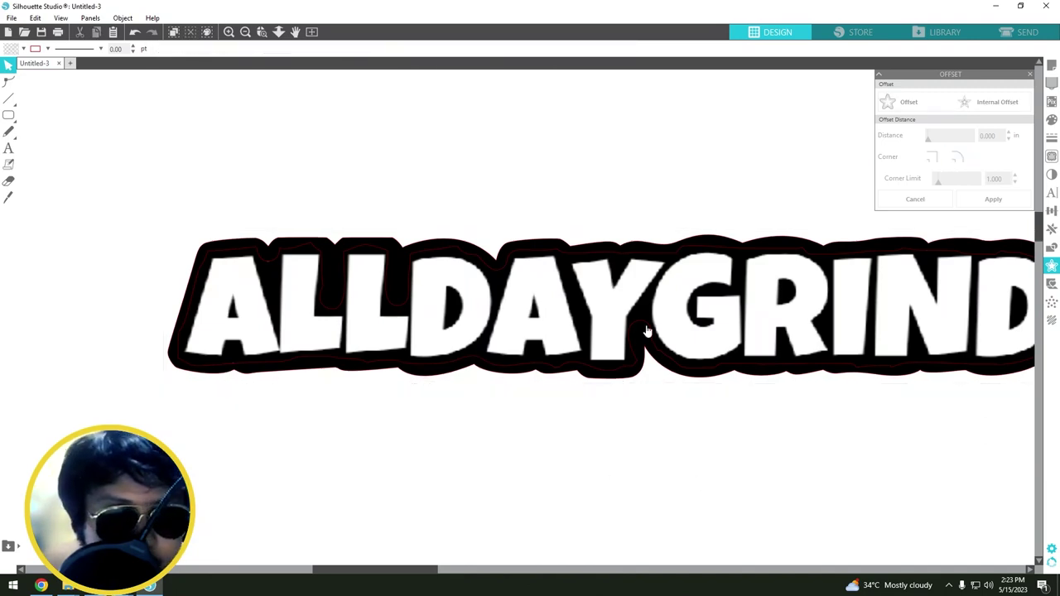
- Select the lettering together with the black offset shape and group them
left_click(226, 281)
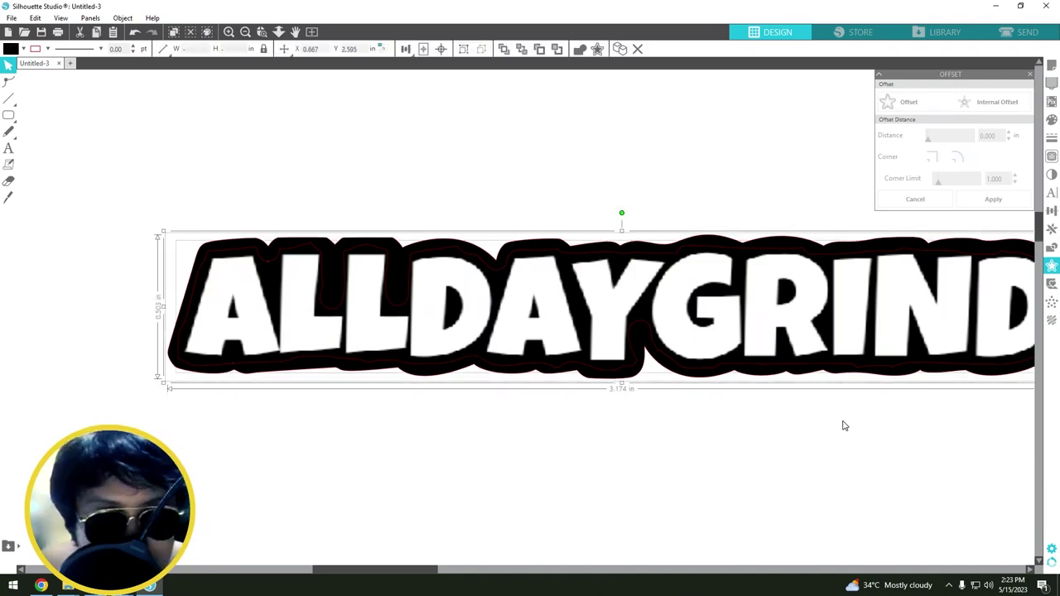
scroll(870, 449, "down", 3)
left_click_drag(123, 187, 537, 396)
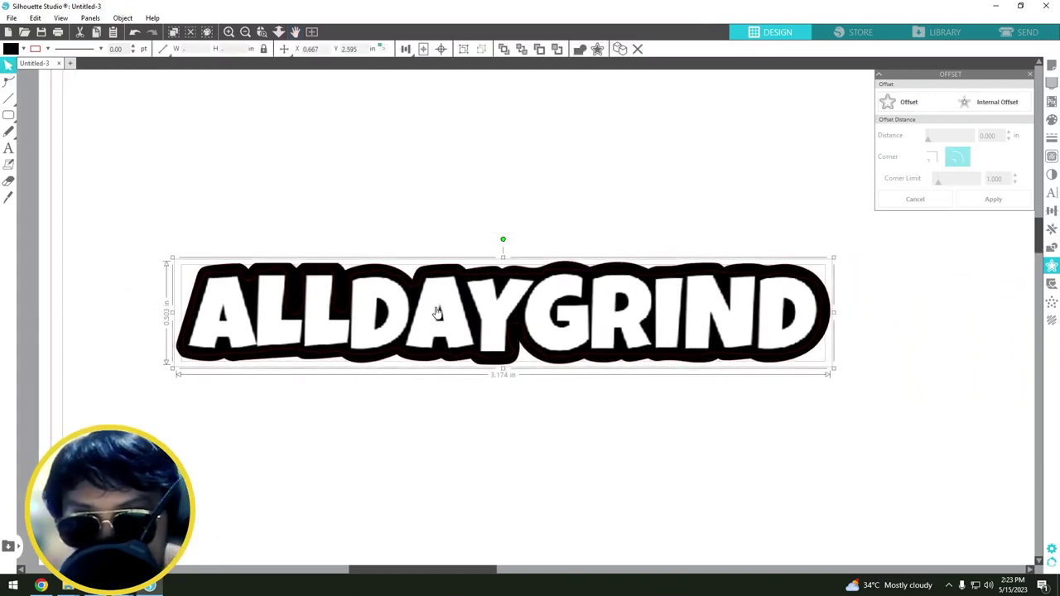
right_click(437, 312)
left_click(473, 219)
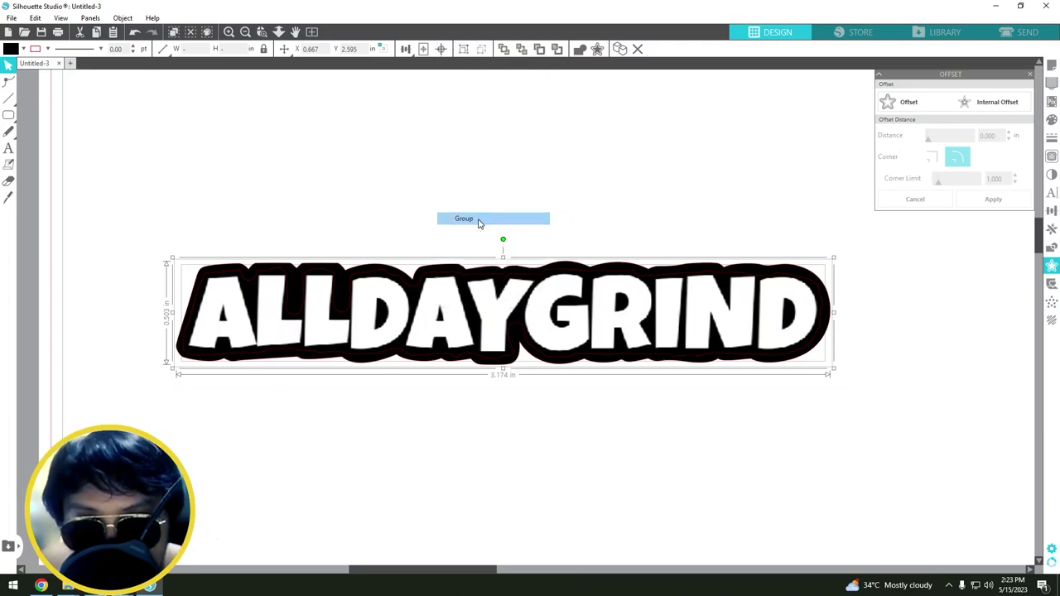
left_click_drag(490, 203, 458, 237)
scroll(413, 267, "up", 1)
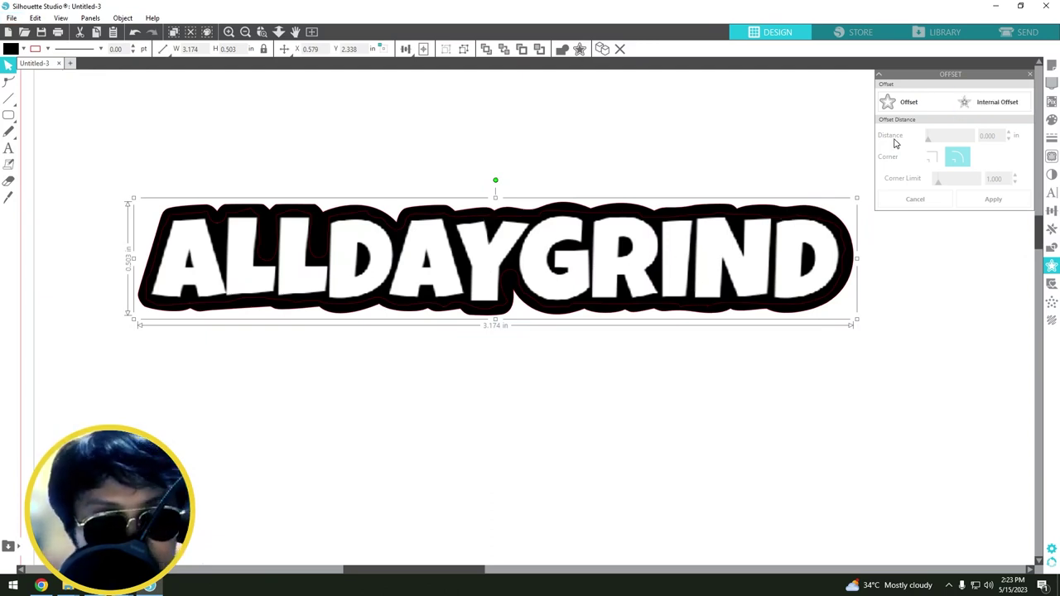
- Apply an internal offset of 0.015 in with sharp corners to the grouped sticker, giving the new outline a blue line color
left_click(979, 107)
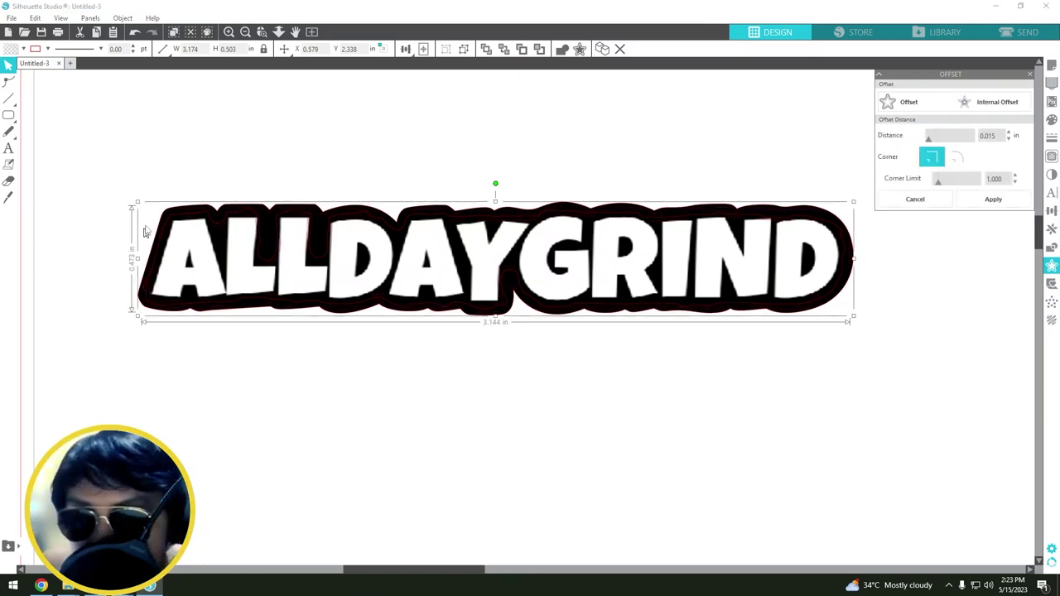
left_click(48, 50)
left_click(85, 103)
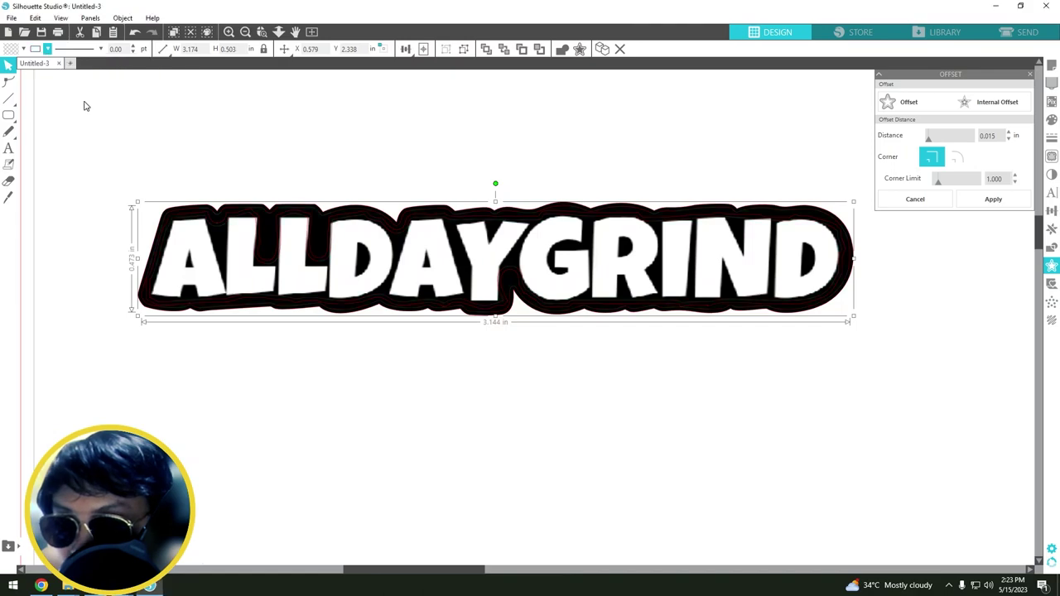
scroll(386, 223, "up", 2)
scroll(385, 223, "up", 2)
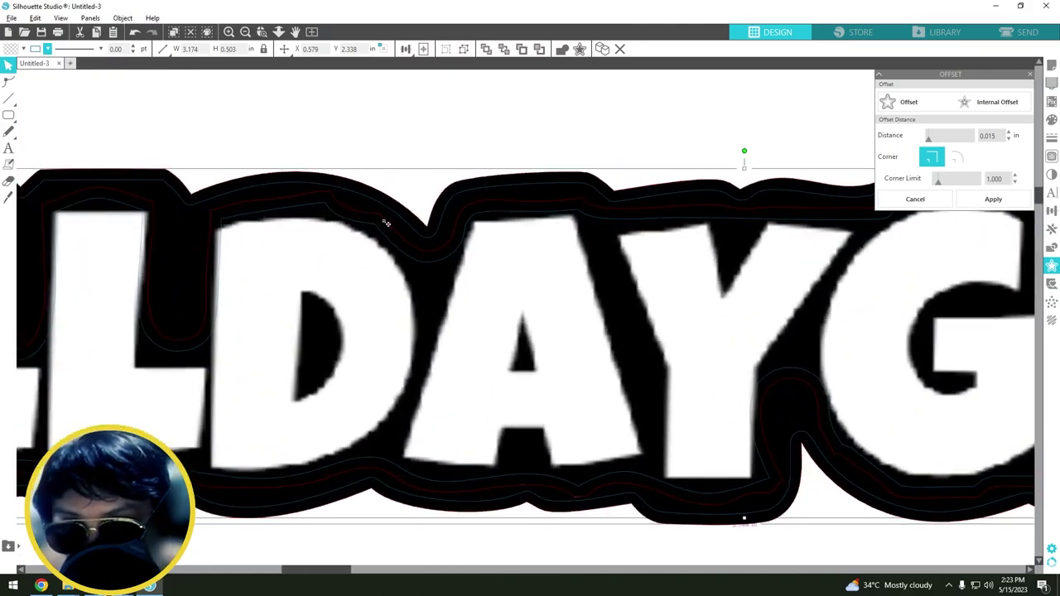
scroll(386, 223, "down", 2)
scroll(386, 222, "up", 5)
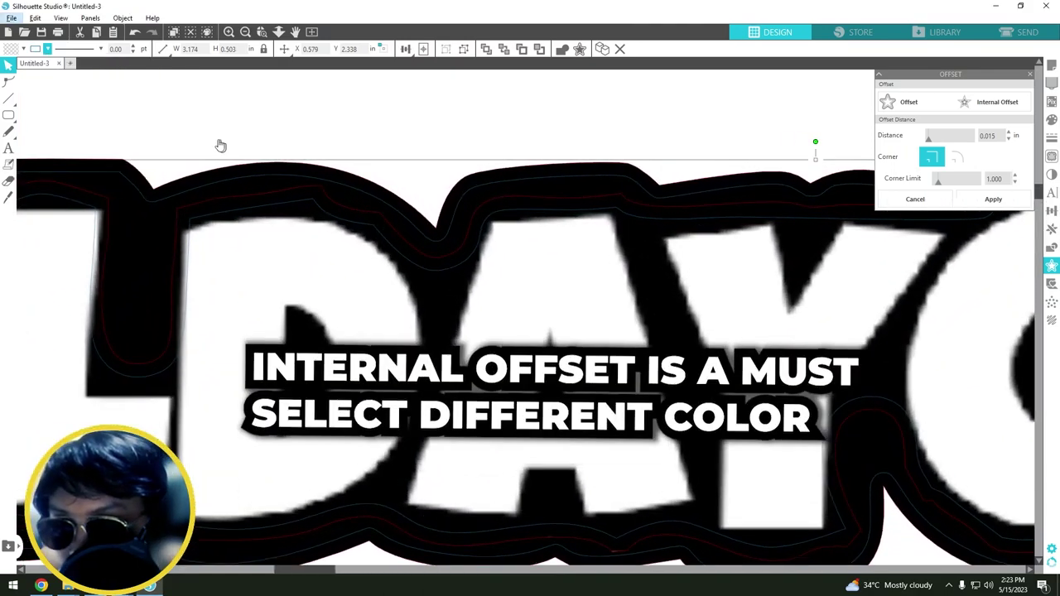
left_click_drag(203, 134, 670, 174)
left_click(992, 199)
- Group the blue internal offset outline with the sticker artwork
left_click_drag(130, 218, 381, 143)
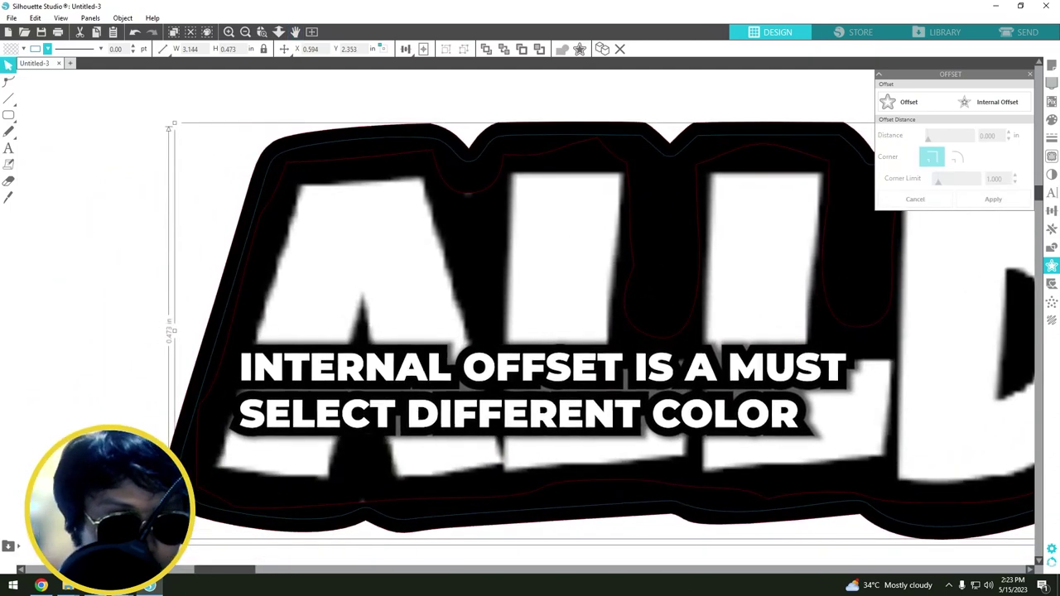
left_click_drag(572, 203, 268, 304)
left_click_drag(894, 496, 348, 384)
left_click_drag(186, 385, 562, 309)
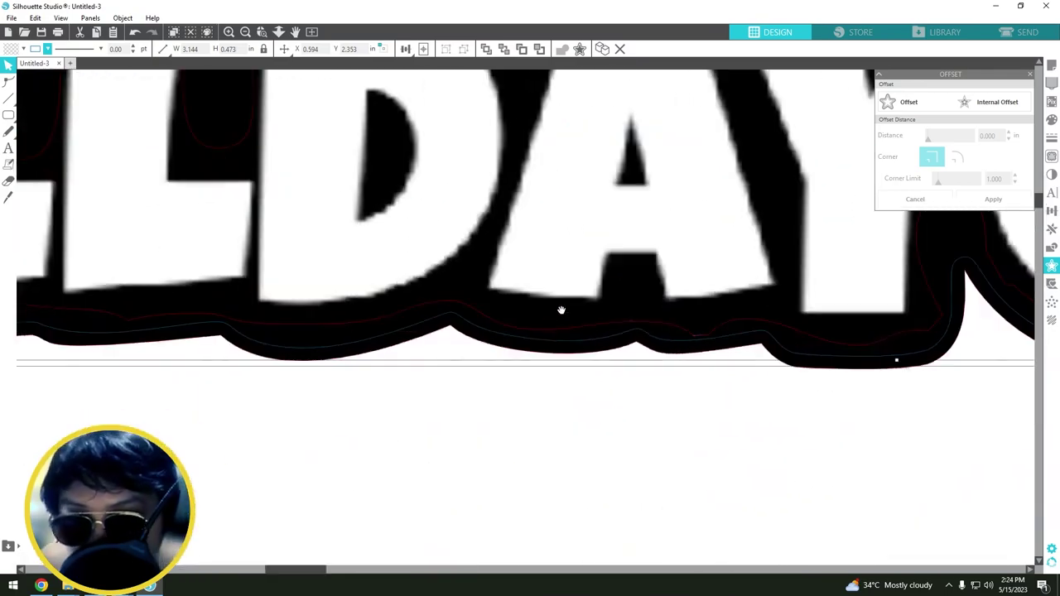
scroll(693, 289, "down", 12)
left_click_drag(251, 101, 601, 386)
right_click(608, 257)
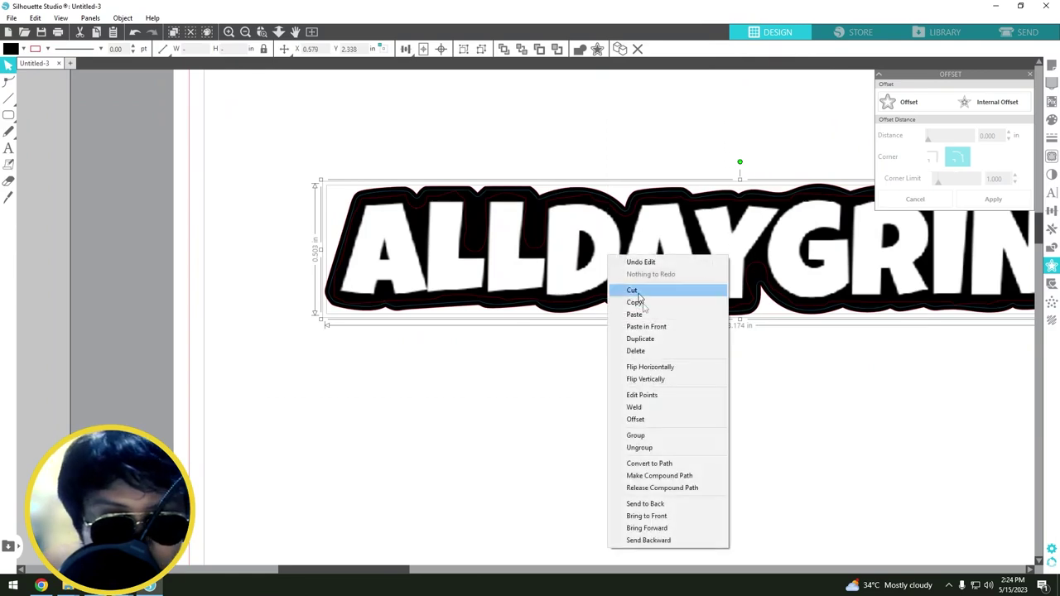
left_click(672, 436)
scroll(672, 436, "down", 1)
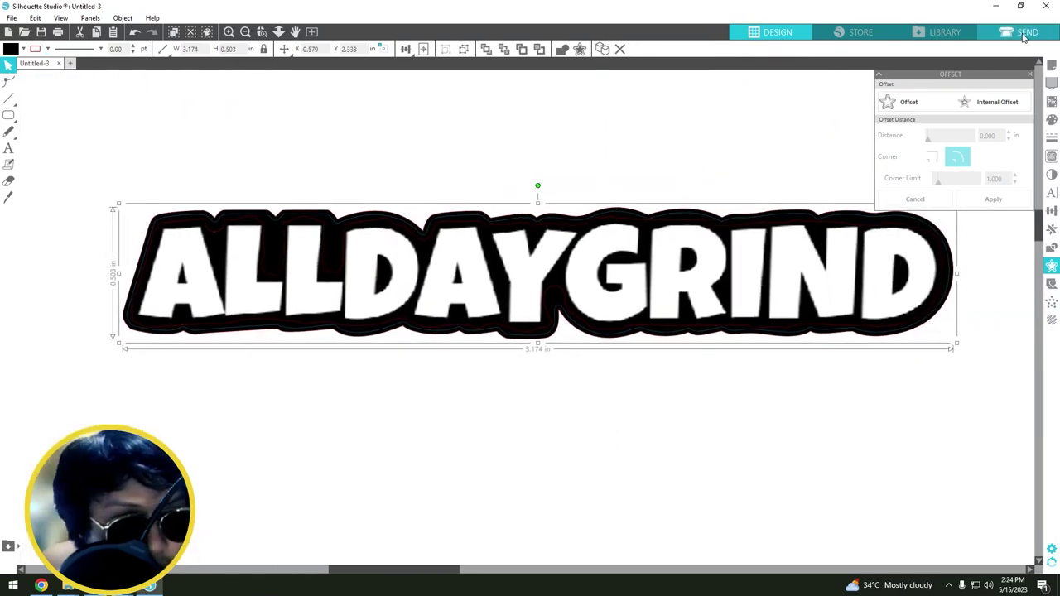
- Set the send options to cut by line color, turning off the red lines and leaving the blue line enabled
left_click(1024, 33)
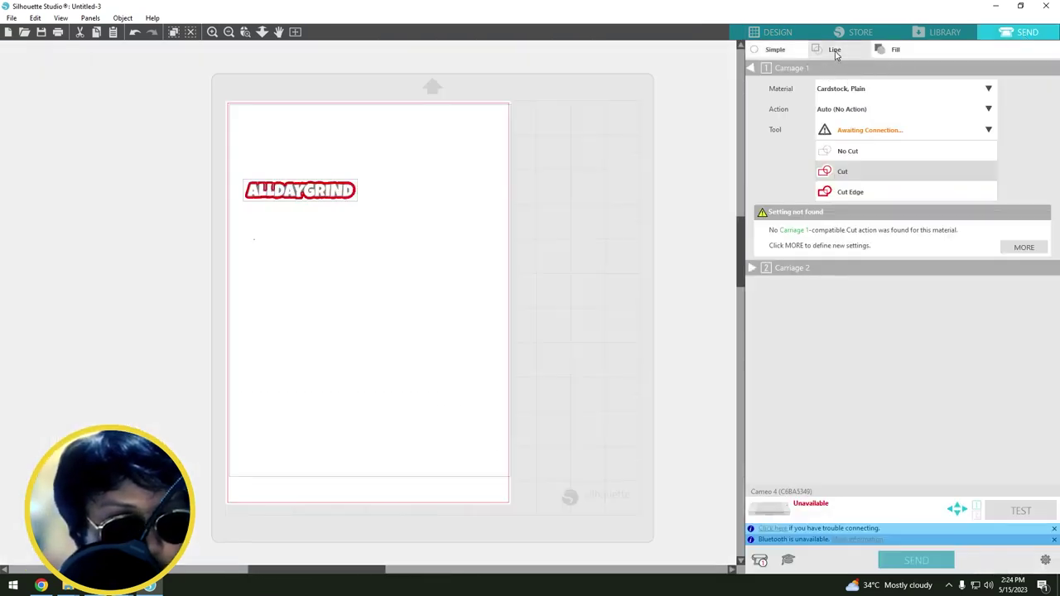
left_click(834, 51)
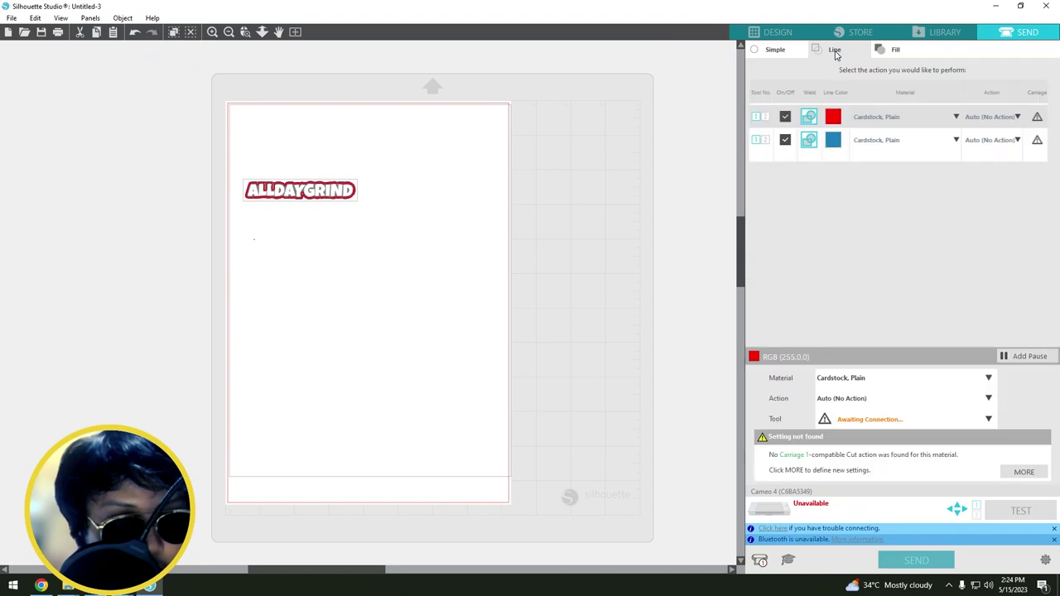
left_click(784, 117)
left_click(836, 140)
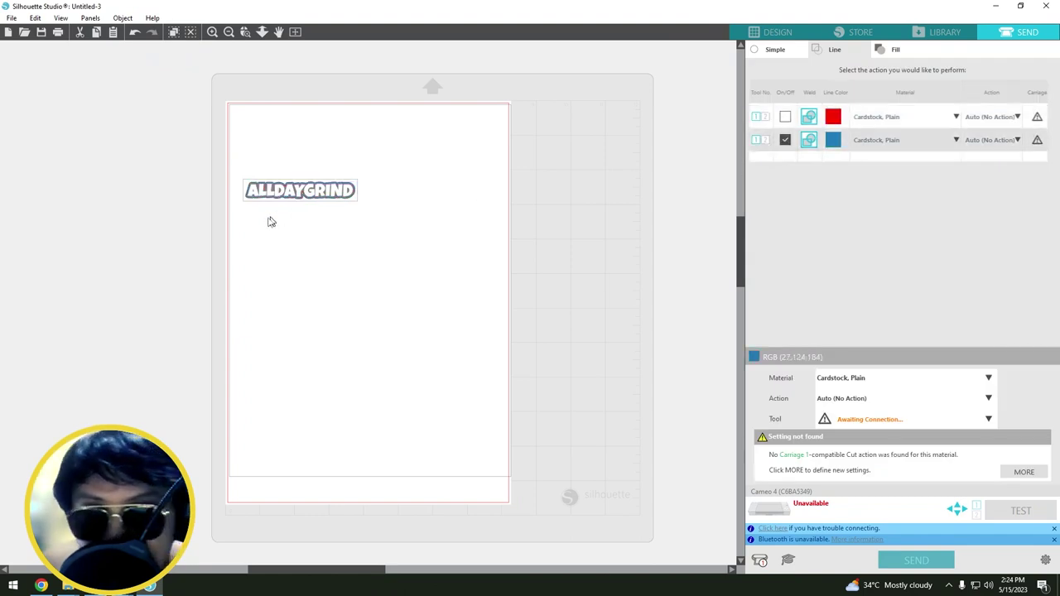
- Examine the blue cut line in the send preview along the edges of the ALLDAYGRIND sticker
scroll(199, 203, "up", 1)
scroll(199, 203, "up", 4)
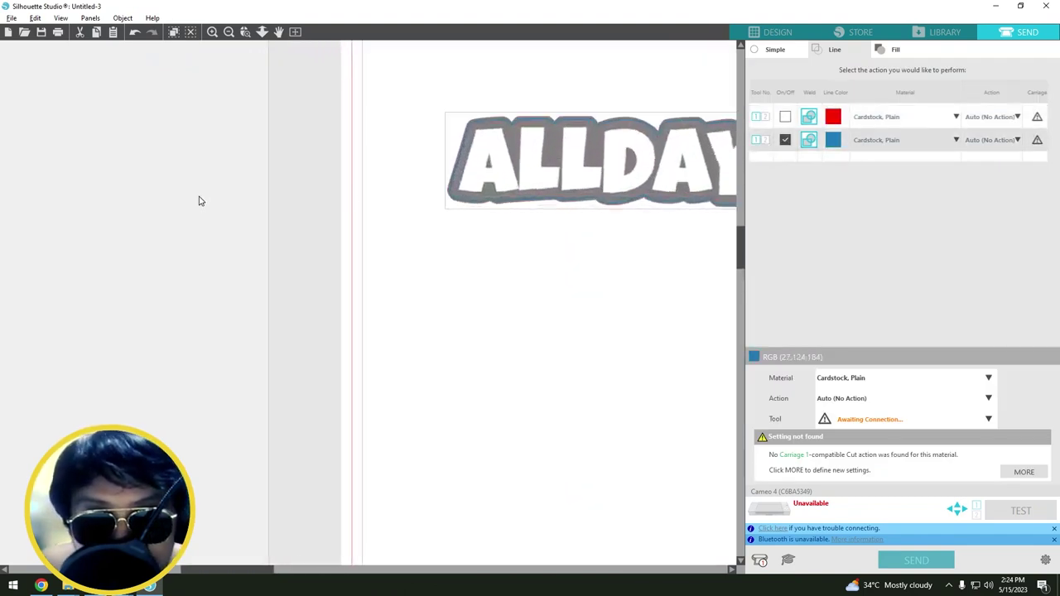
scroll(550, 217, "up", 2)
left_click_drag(538, 217, 321, 435)
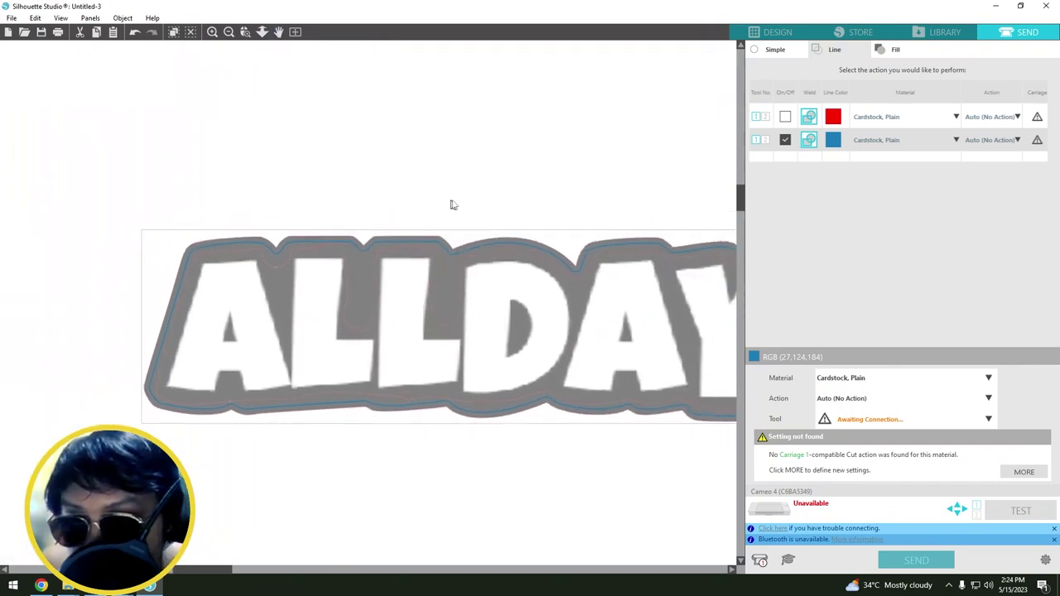
left_click_drag(453, 204, 359, 102)
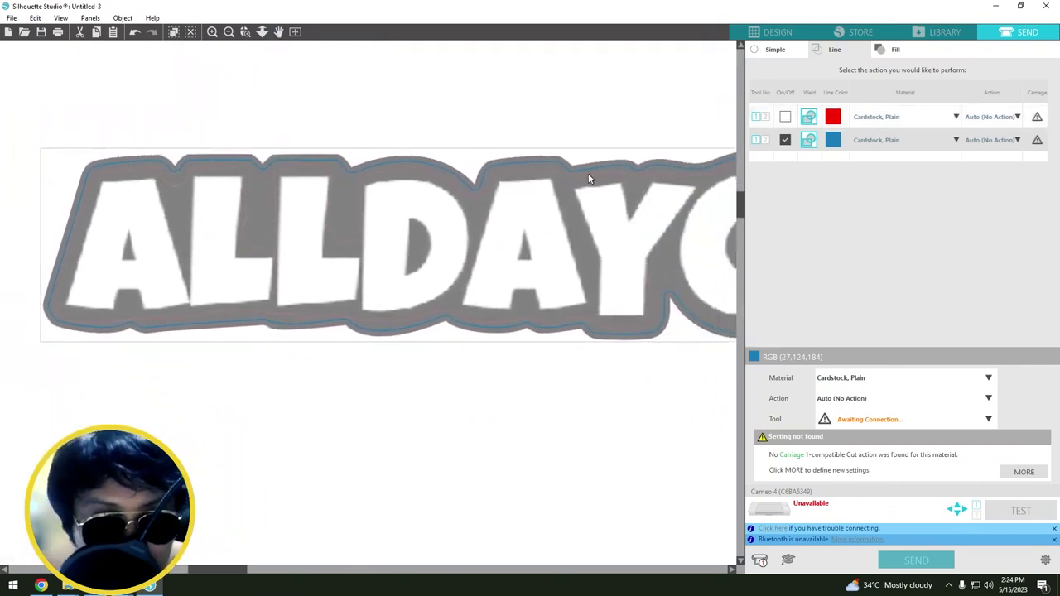
left_click_drag(118, 122, 262, 83)
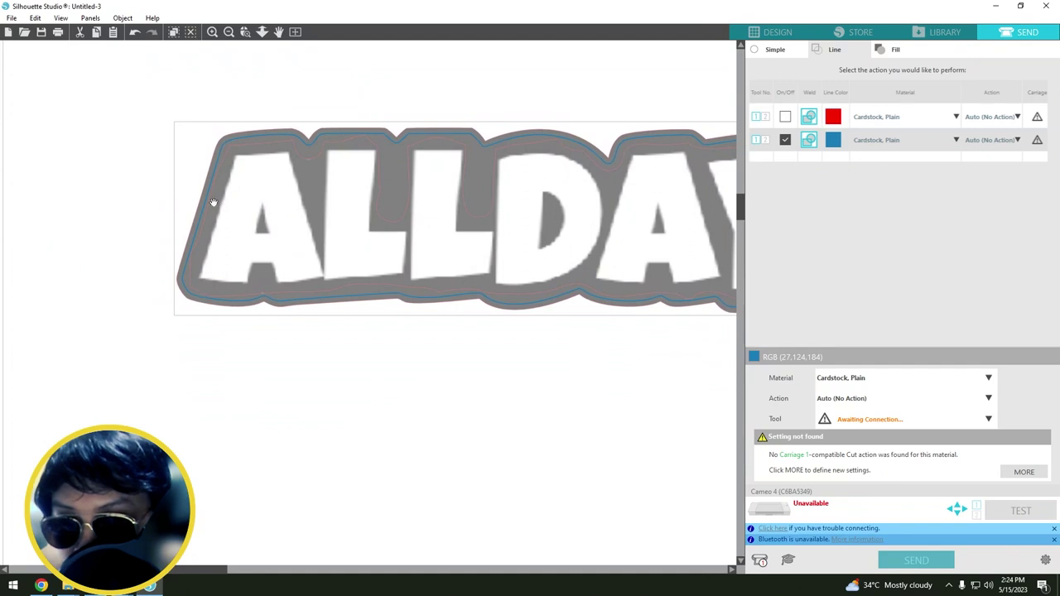
left_click_drag(320, 134, 238, 171)
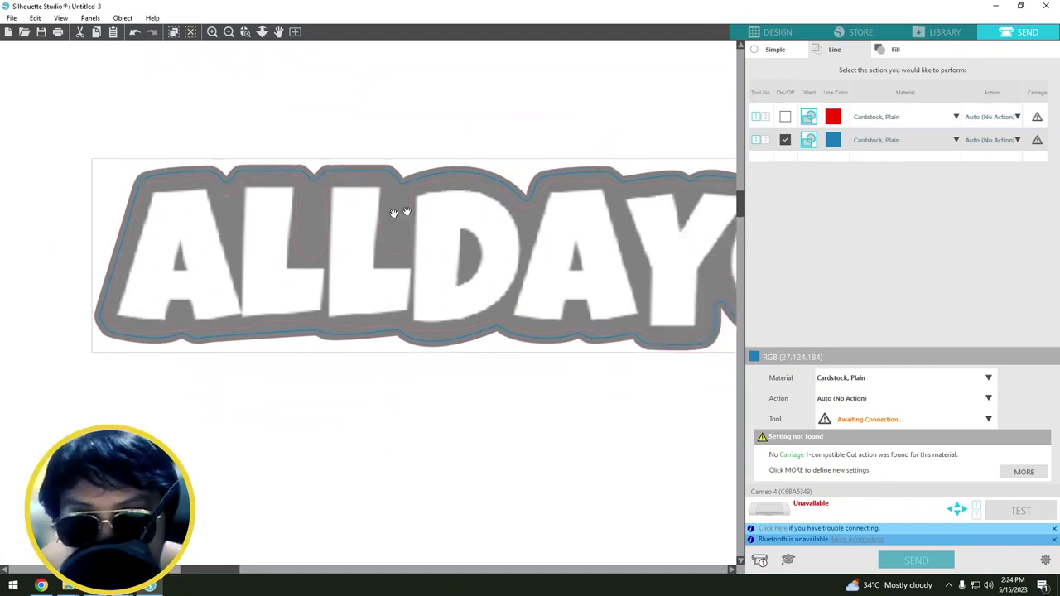
left_click_drag(597, 382, 431, 327)
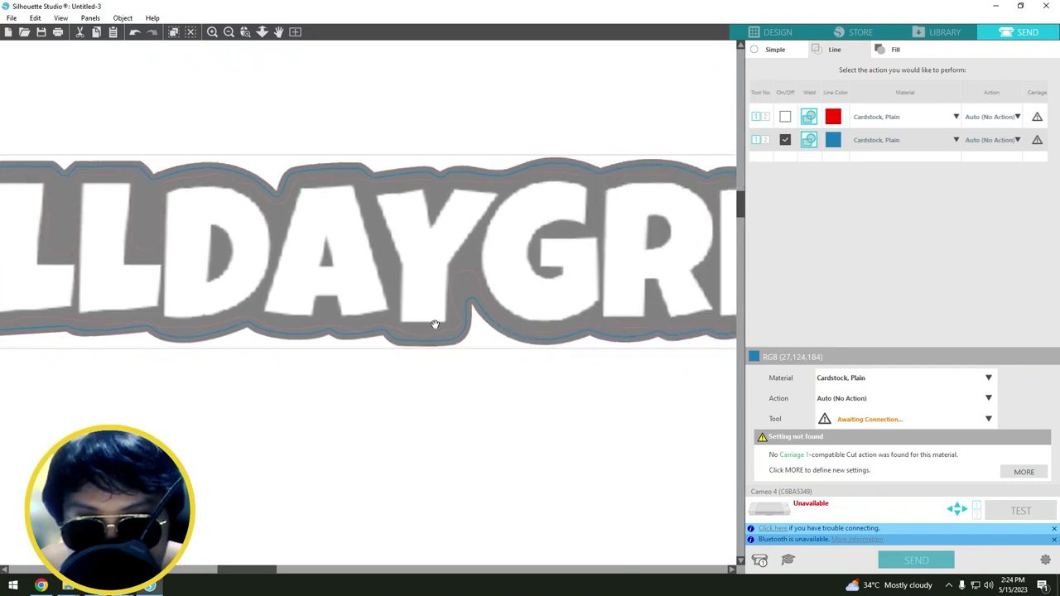
left_click_drag(535, 378, 142, 399)
left_click_drag(222, 219, 466, 227)
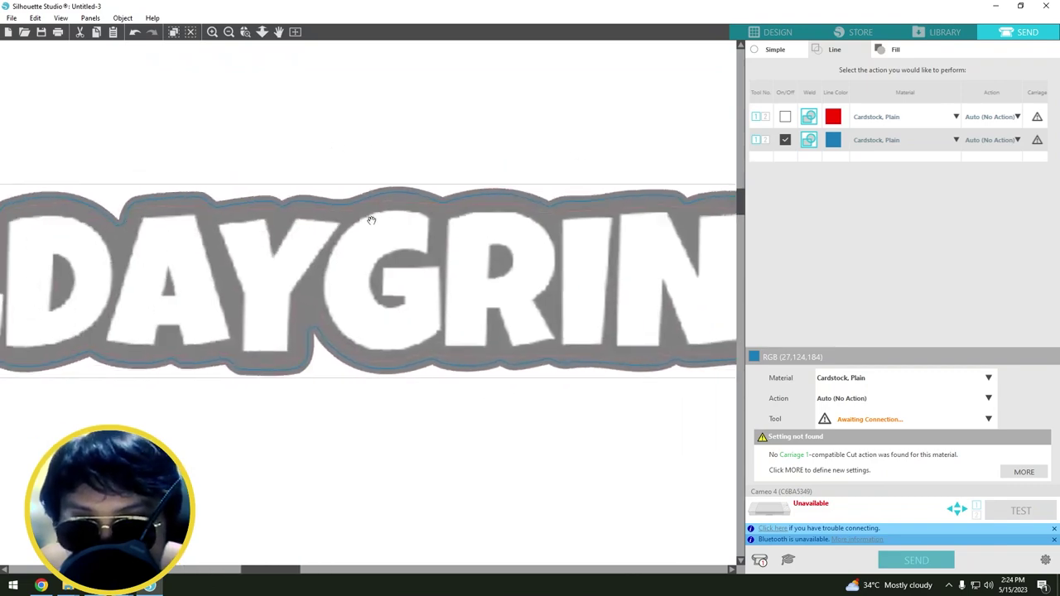
- Return to the design view and fill the page with copies of the grouped ALLDAYGRIND sticker
left_click(791, 38)
scroll(542, 202, "down", 5)
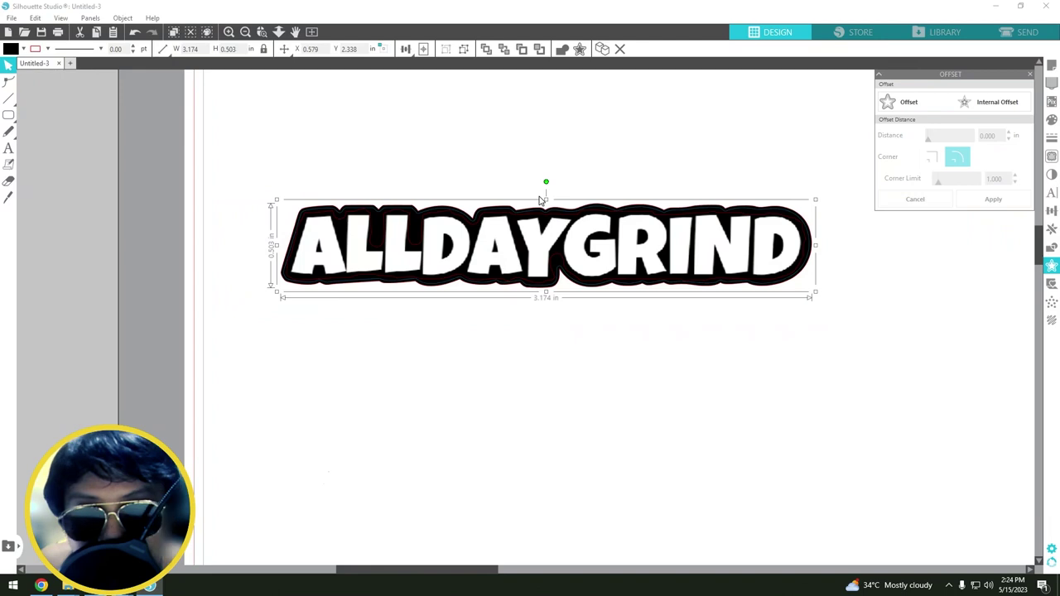
left_click(445, 157)
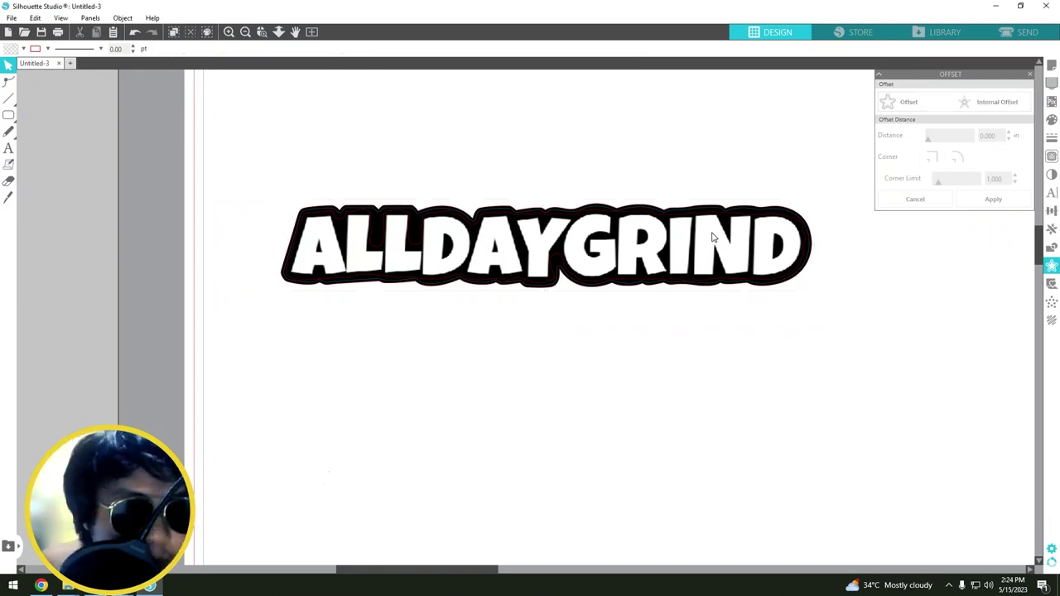
scroll(616, 241, "up", 1)
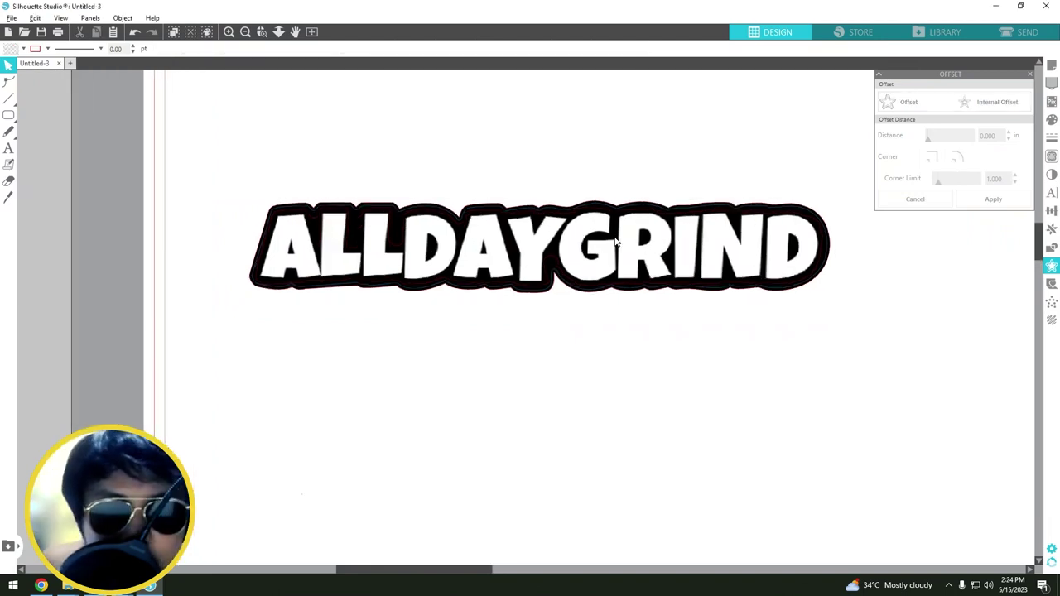
left_click(464, 245)
left_click(1051, 232)
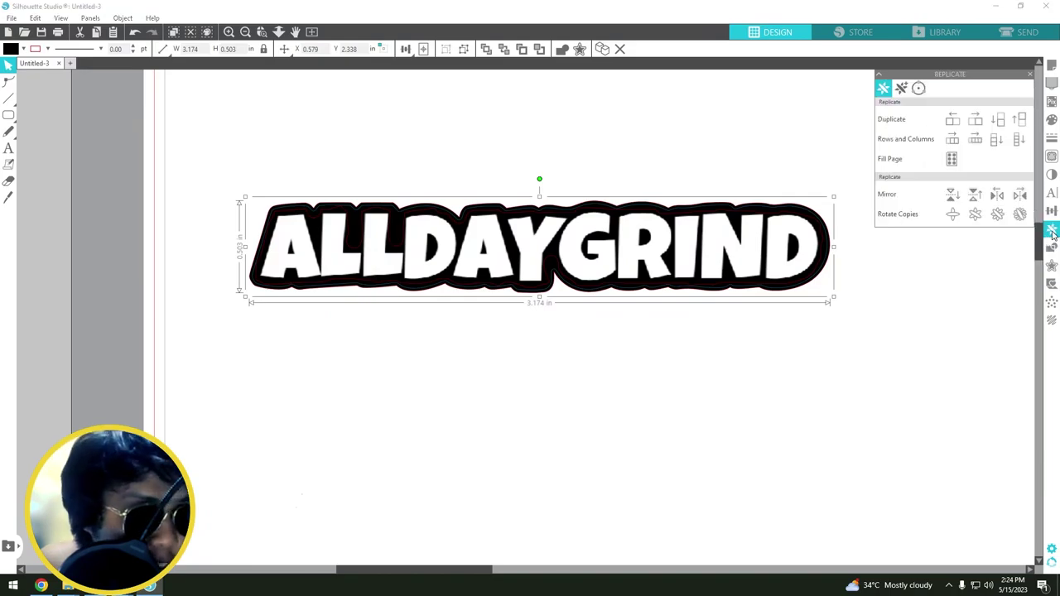
left_click(951, 161)
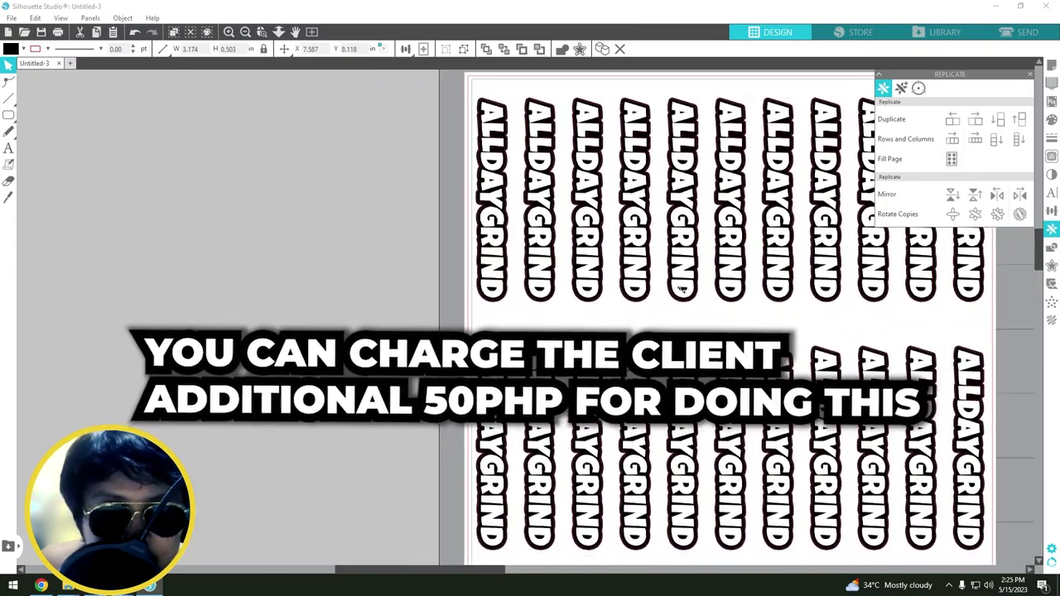
- Turn on registration marks for the page holding the ALLDAYGRIND sticker copies
scroll(681, 290, "down", 1)
scroll(762, 296, "down", 1)
scroll(778, 223, "up", 1)
scroll(781, 215, "right", 5)
left_click(1050, 66)
left_click(914, 91)
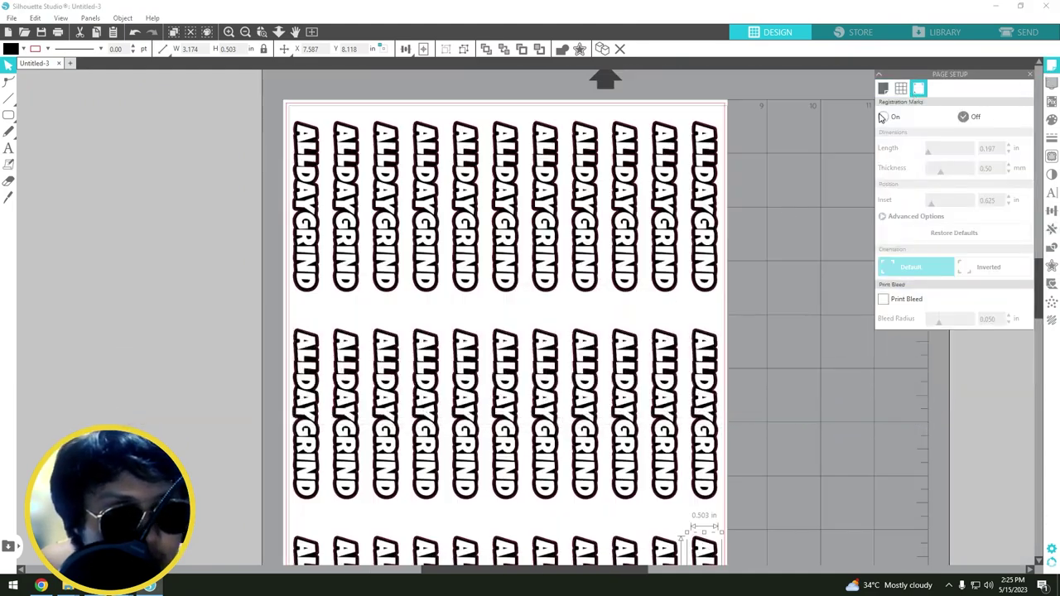
left_click(883, 117)
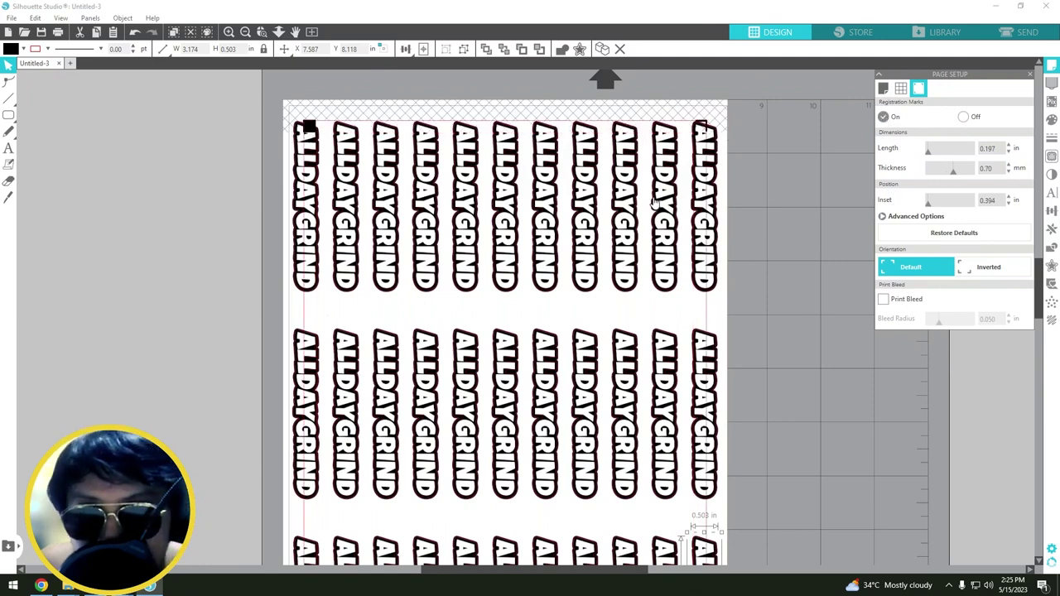
- Move one ALLDAYGRIND copy off the page and delete all the other copies on the page
left_click(305, 222)
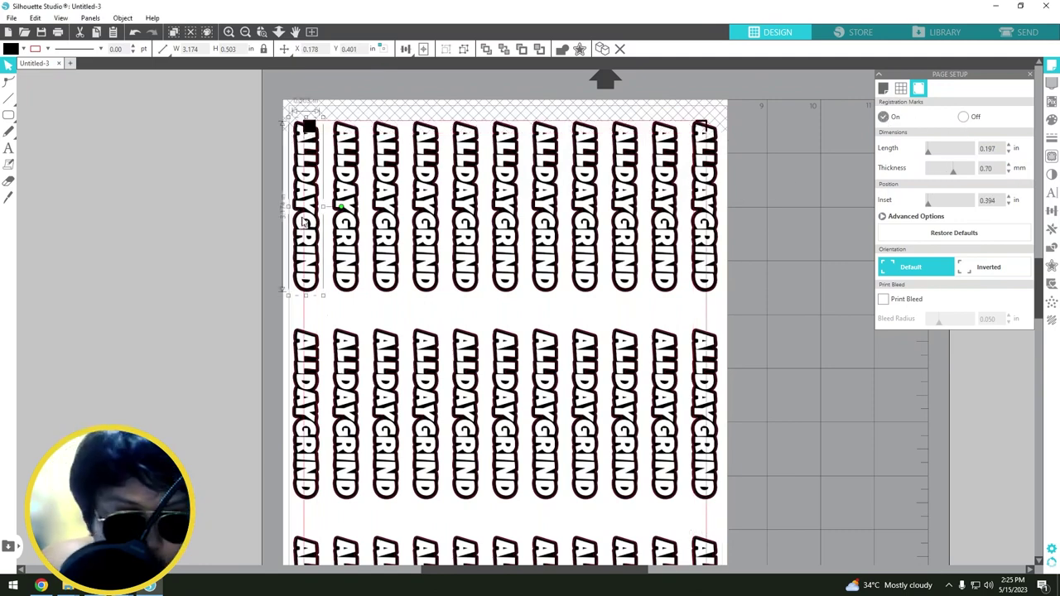
key("Delete")
left_click(707, 209)
key("Delete")
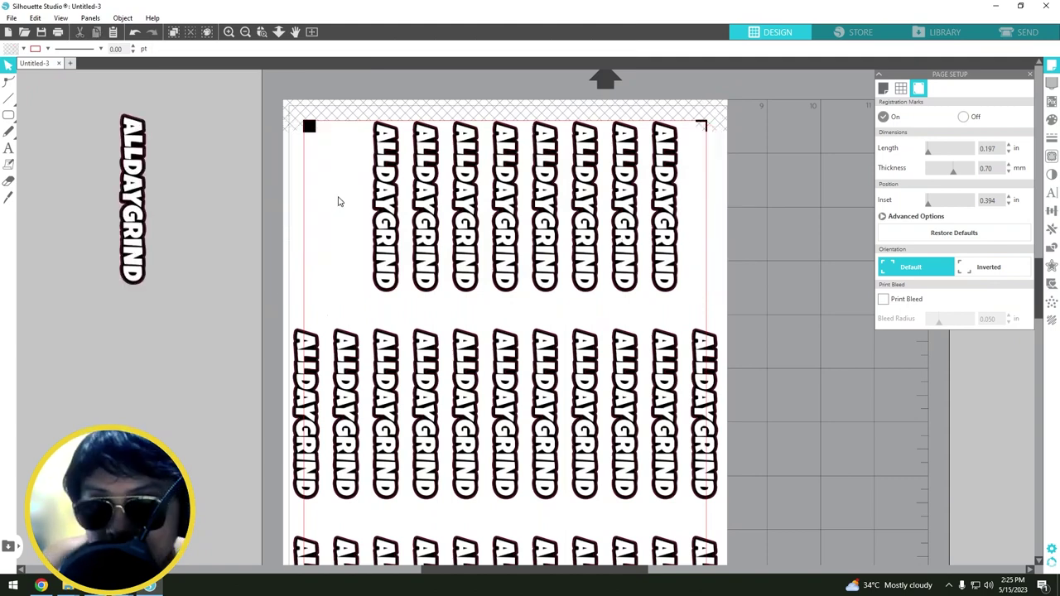
left_click_drag(334, 195, 764, 586)
key("Delete")
left_click_drag(229, 275, 430, 563)
key("Delete")
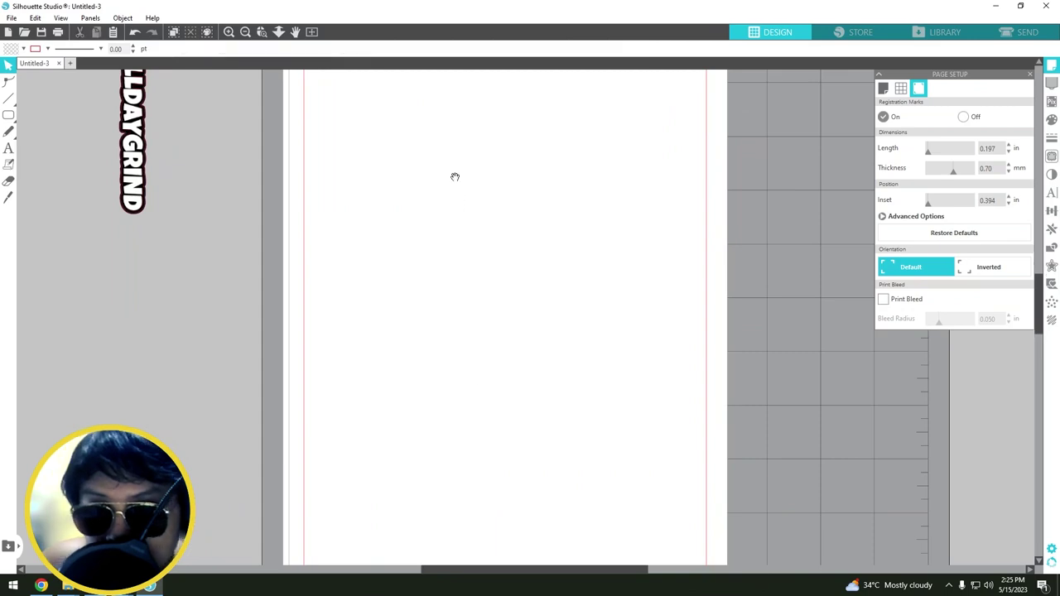
- Place the spare ALLDAYGRIND sticker back inside the registration mark area and fill the page with copies of it
left_click_drag(455, 176, 414, 350)
left_click_drag(133, 320, 314, 351)
left_click(1052, 230)
left_click(951, 159)
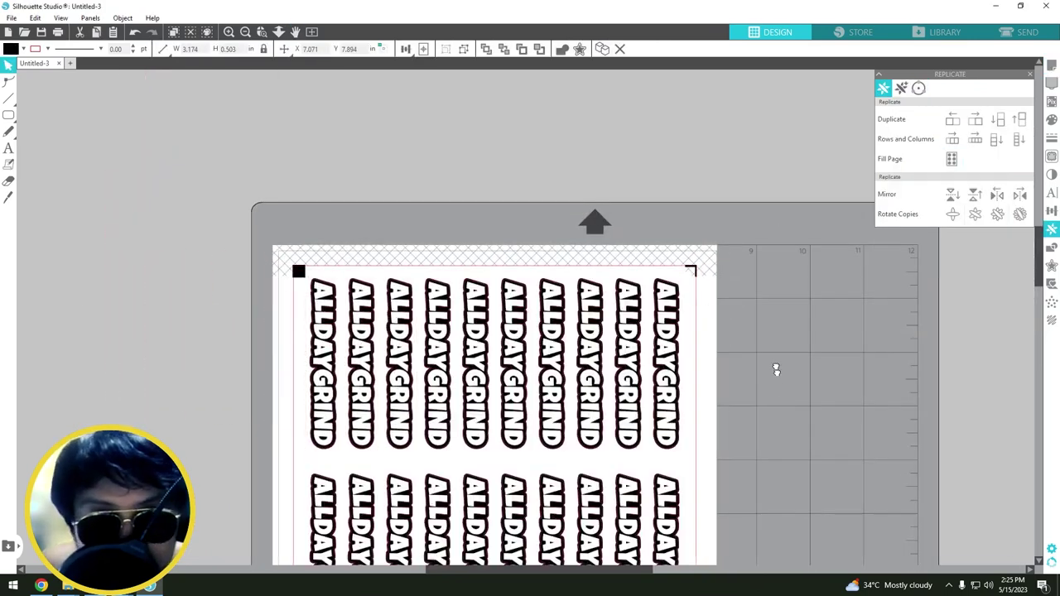
scroll(733, 231, "down", 10)
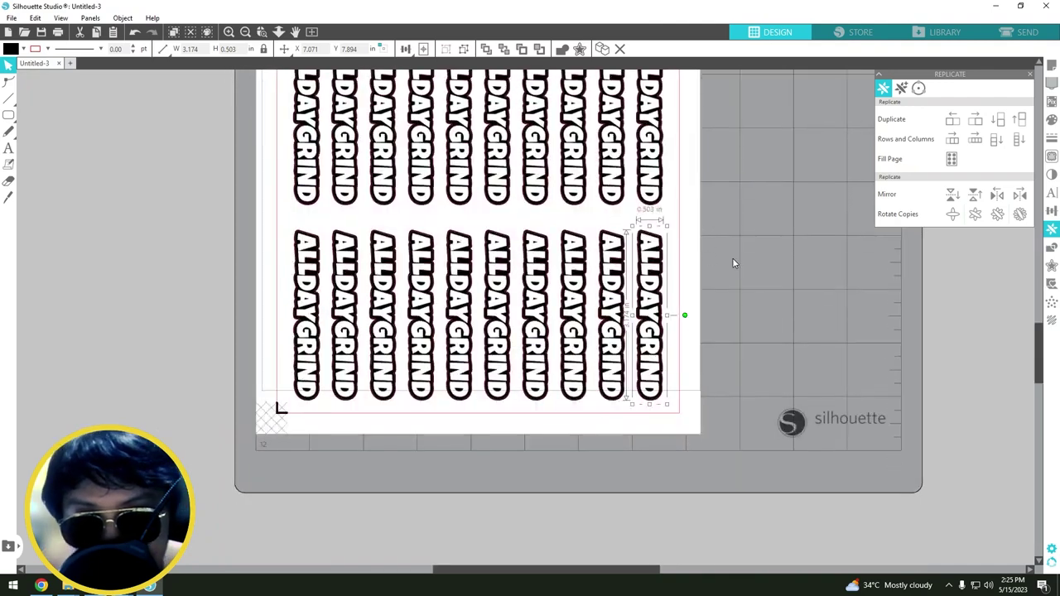
left_click(732, 262)
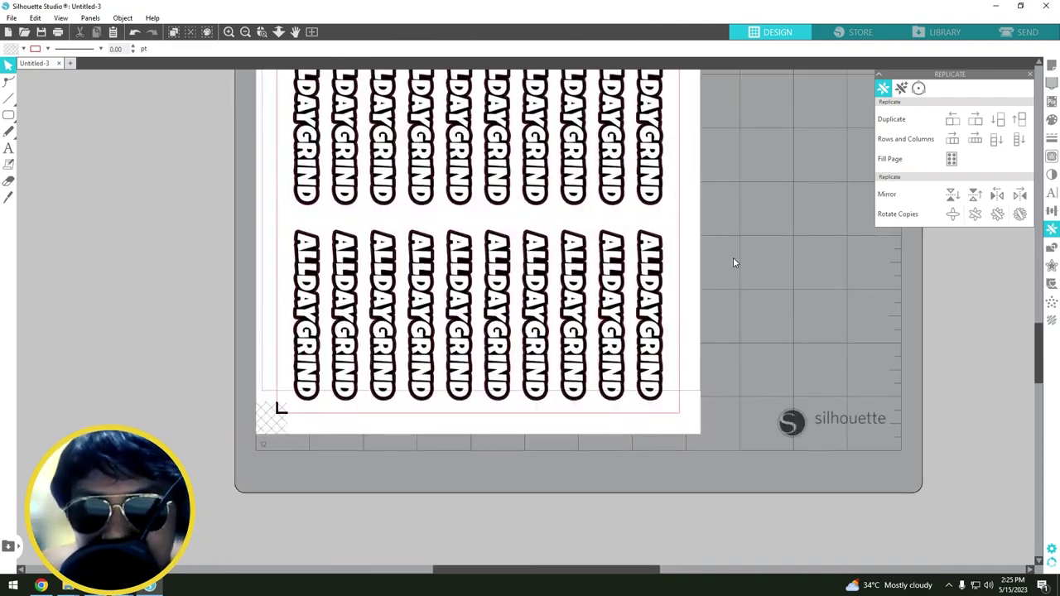
left_click_drag(697, 162, 714, 410)
scroll(704, 367, "up", 5)
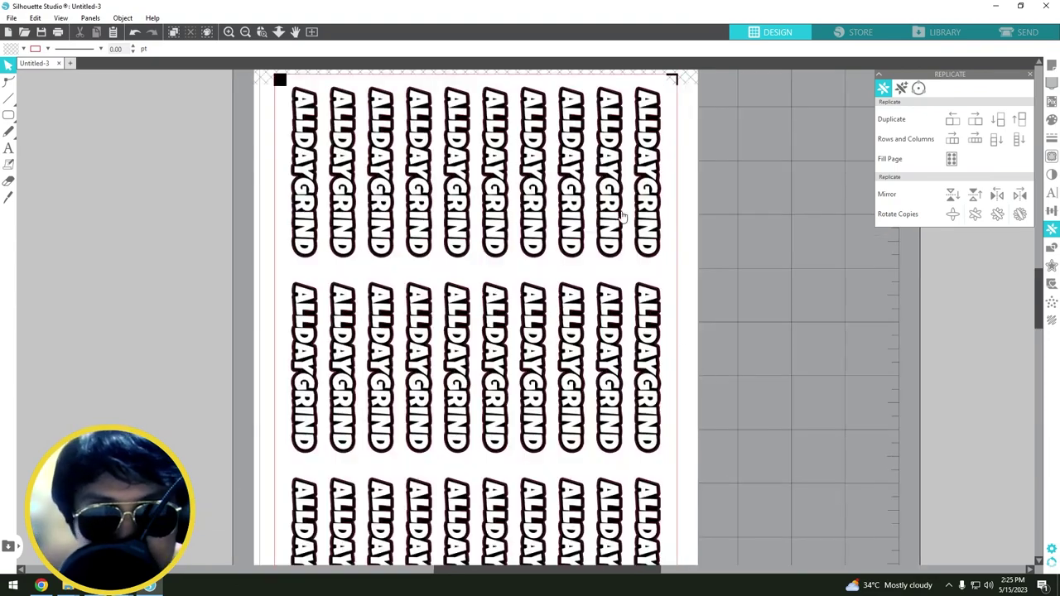
scroll(617, 225, "up", 5)
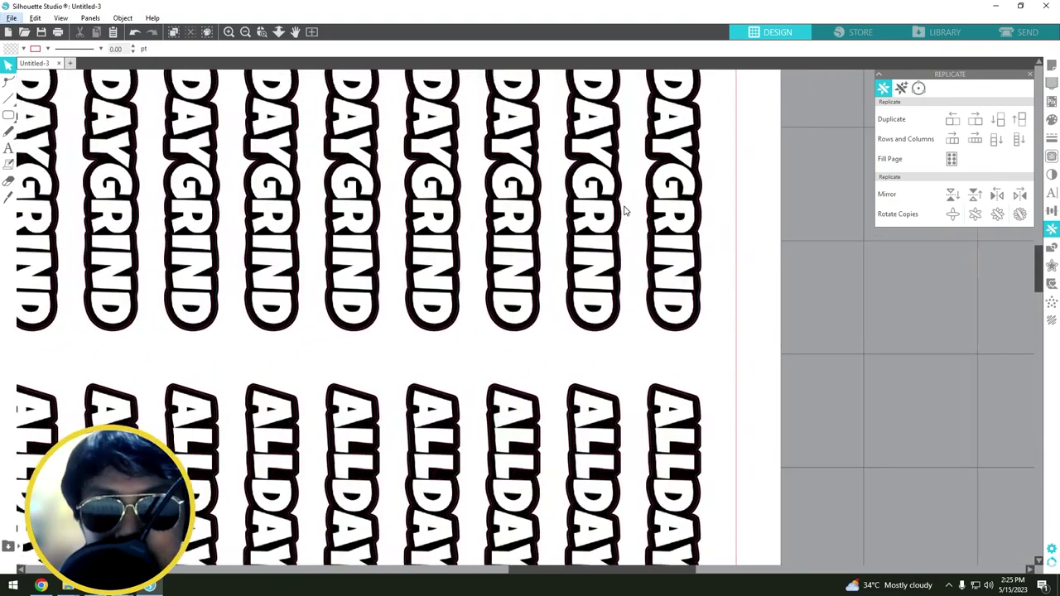